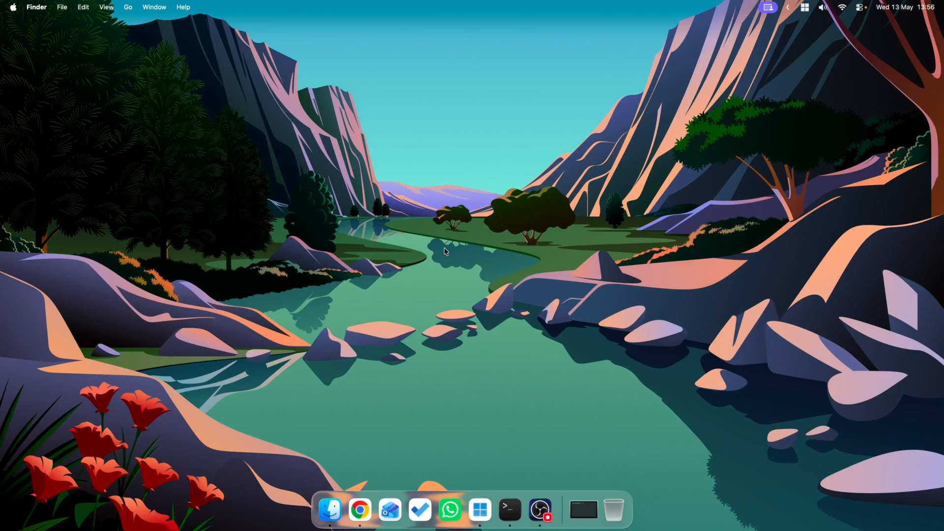
Step: Read the X2Go client install and set-up guidance on the IT Services Remote Desktop Gateway page in Chrome
key(ctrl+Right)
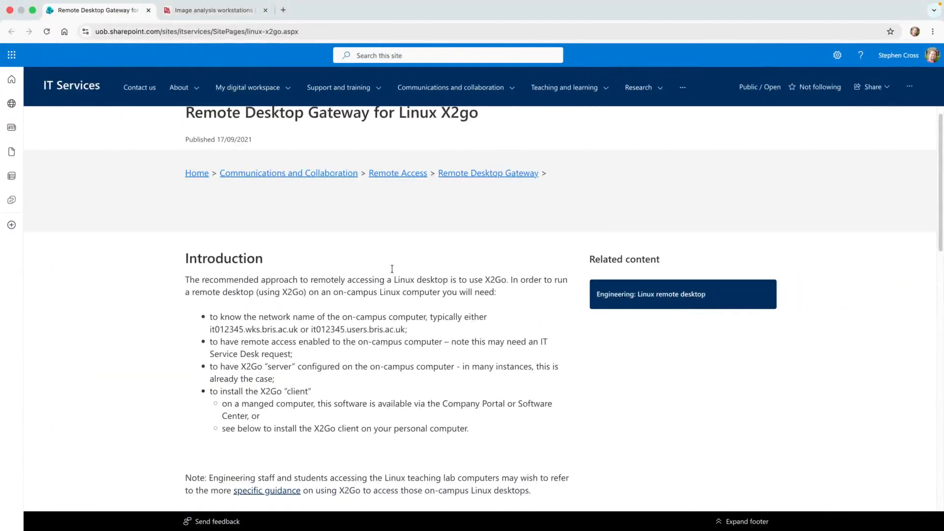
scroll(392, 269, down, 10)
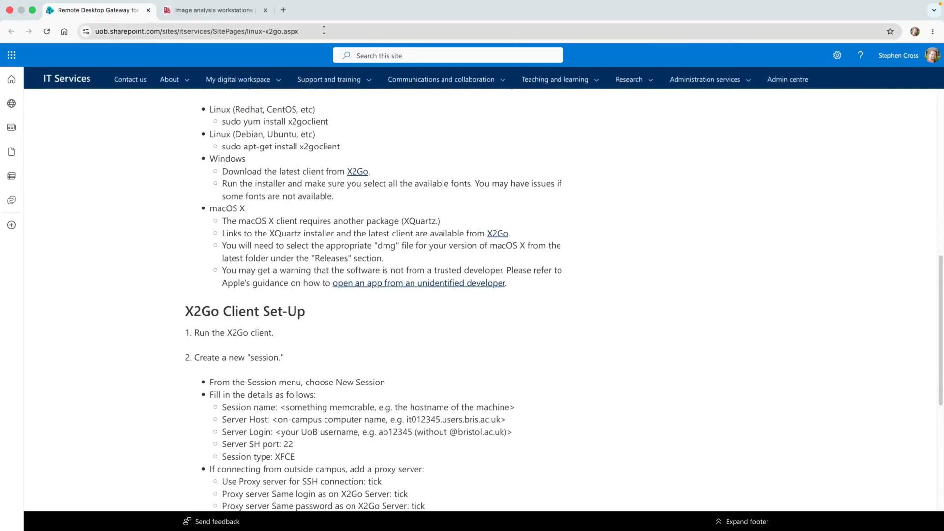
scroll(598, 272, down, 2)
scroll(598, 274, up, 4)
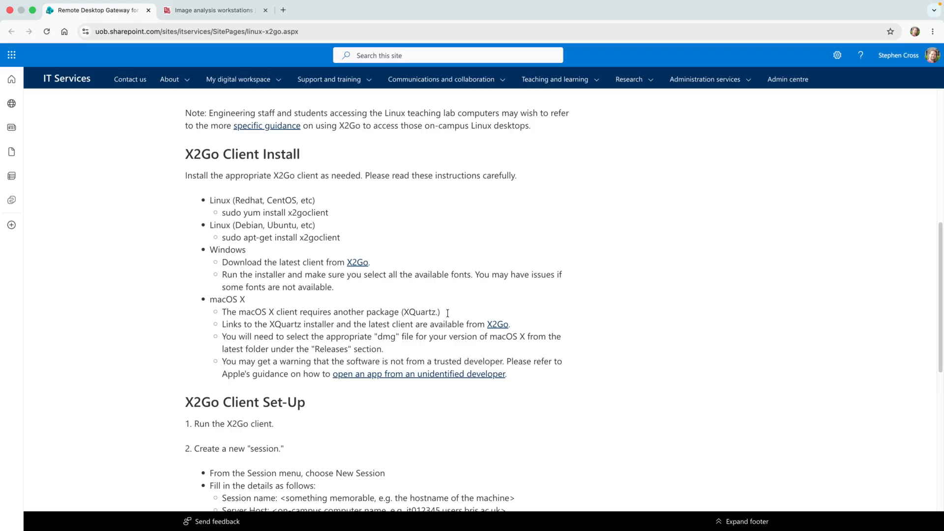
key(ctrl+Left)
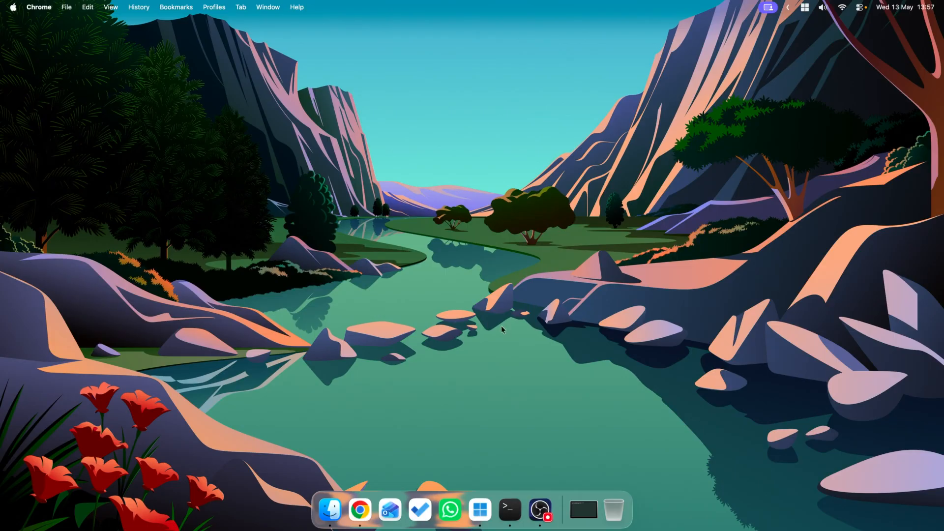
Step: In Terminal, enter an ssh command to the university account on IT035110.users.bris.ac.uk with port forwarding -L 3389:localhost:3389
click(509, 509)
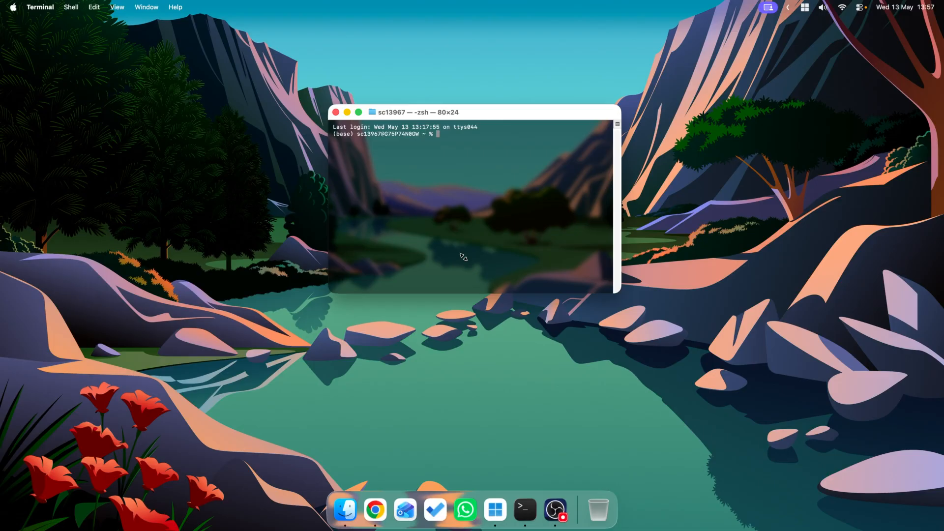
key(super+v)
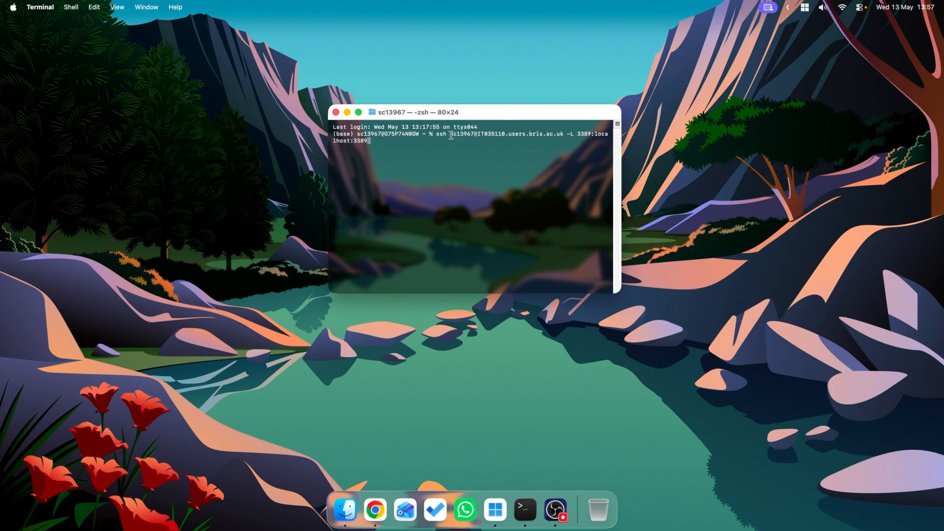
drag(451, 136, 561, 135)
click(471, 140)
drag(476, 134, 564, 134)
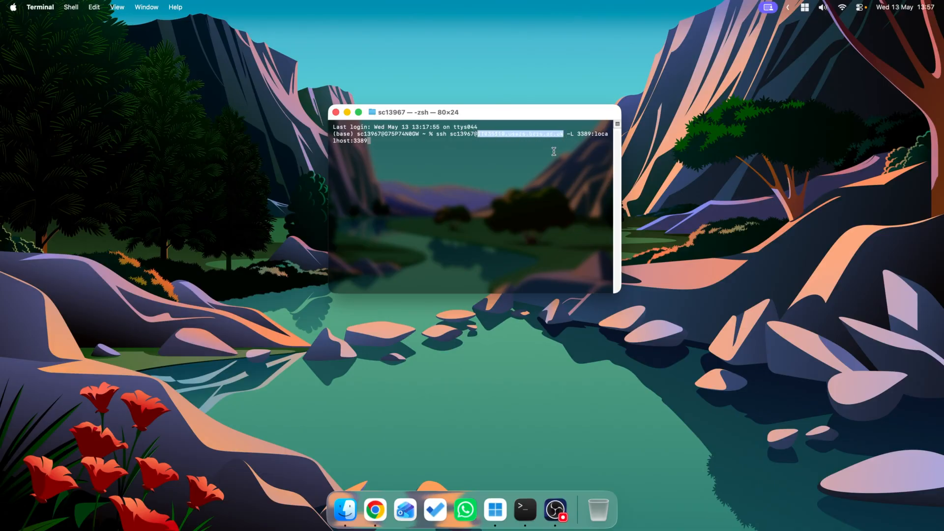
Step: Look up the workstation IT tags in the table on the Image analysis workstations web page in Chrome
key(super+Tab)
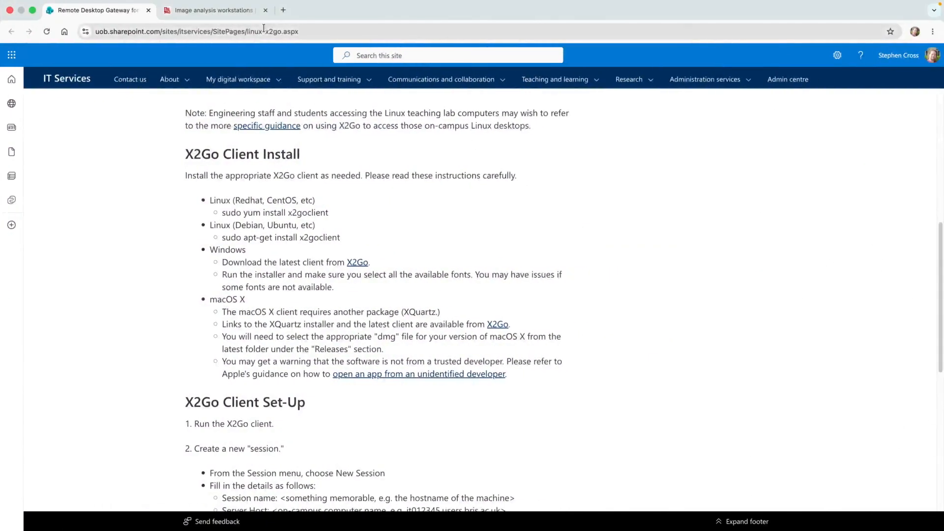
click(240, 10)
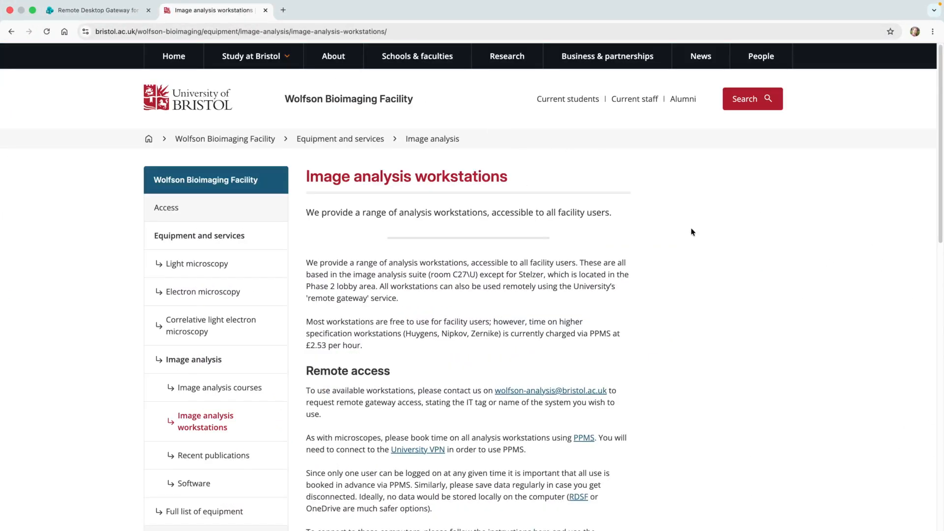
scroll(689, 231, down, 10)
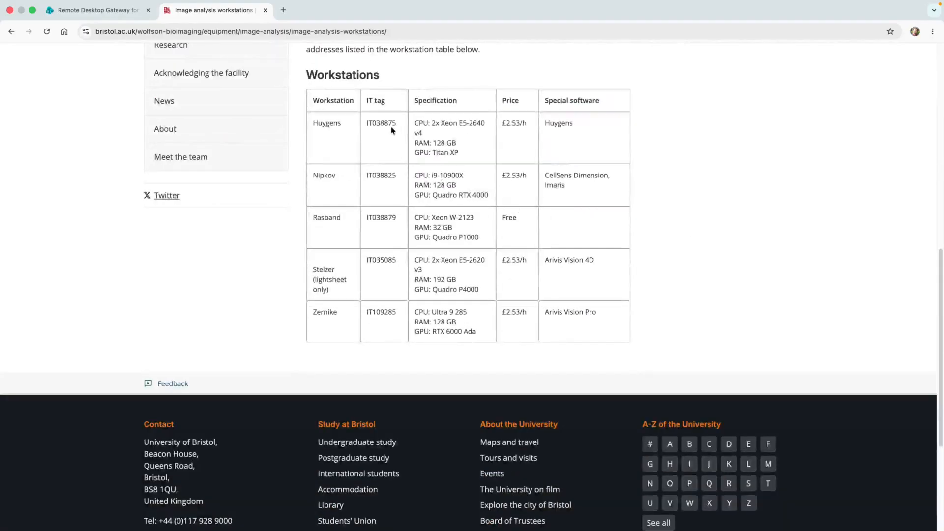
scroll(394, 132, up, 5)
key(ctrl+Left)
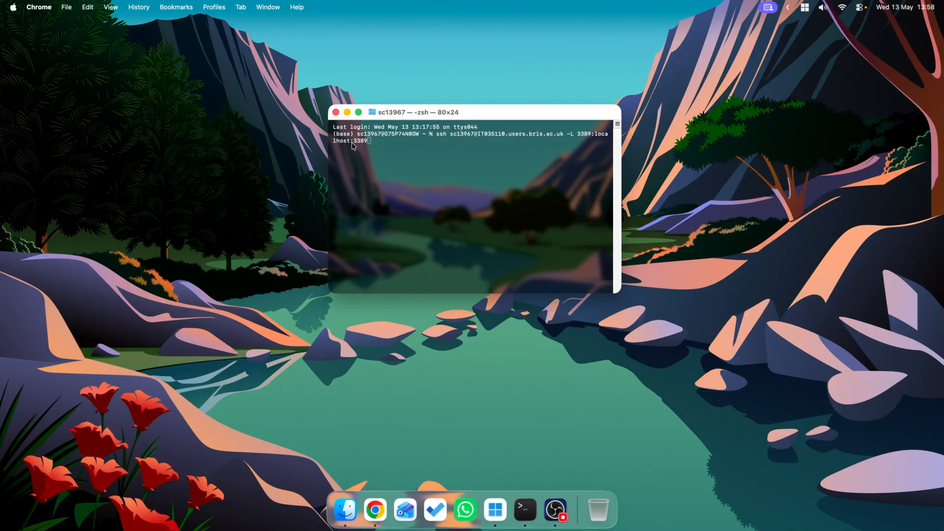
Step: Run the prepared ssh tunnel command in Terminal, enter the account password and minimise the window
click(600, 147)
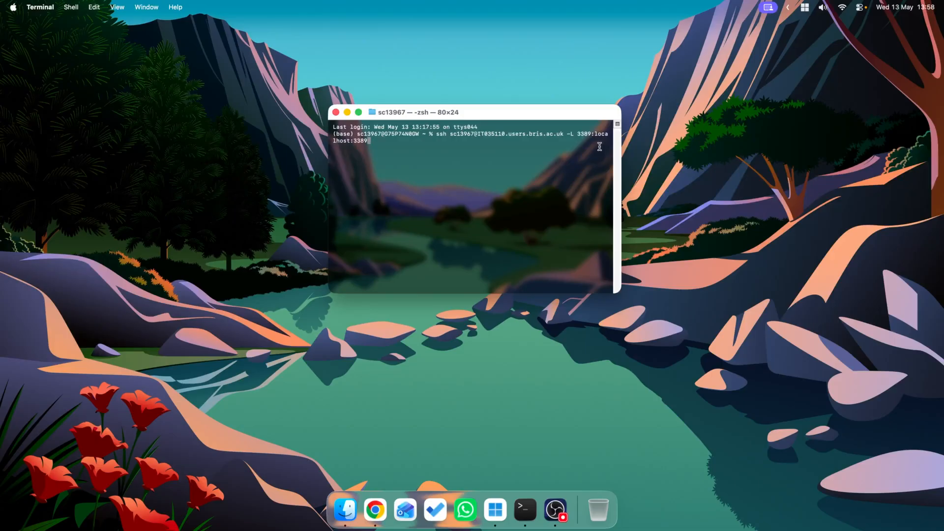
key(Return)
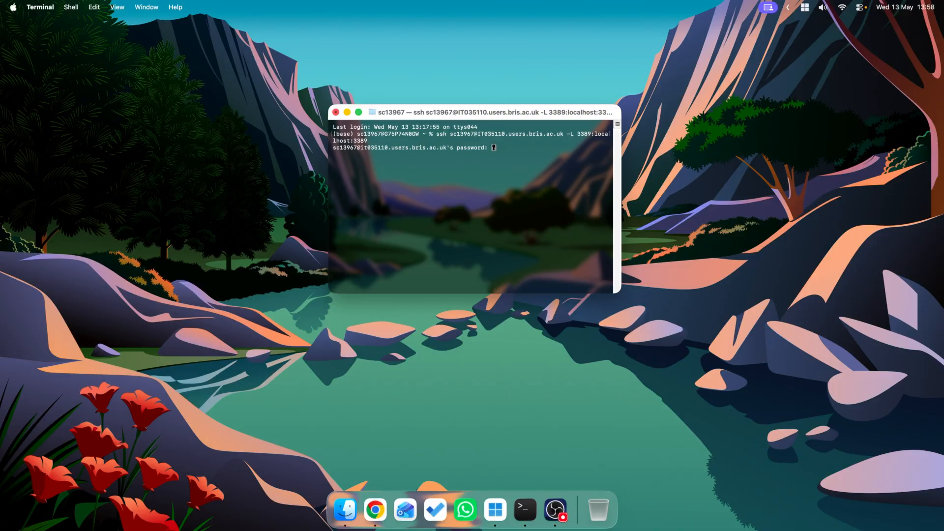
key(Return)
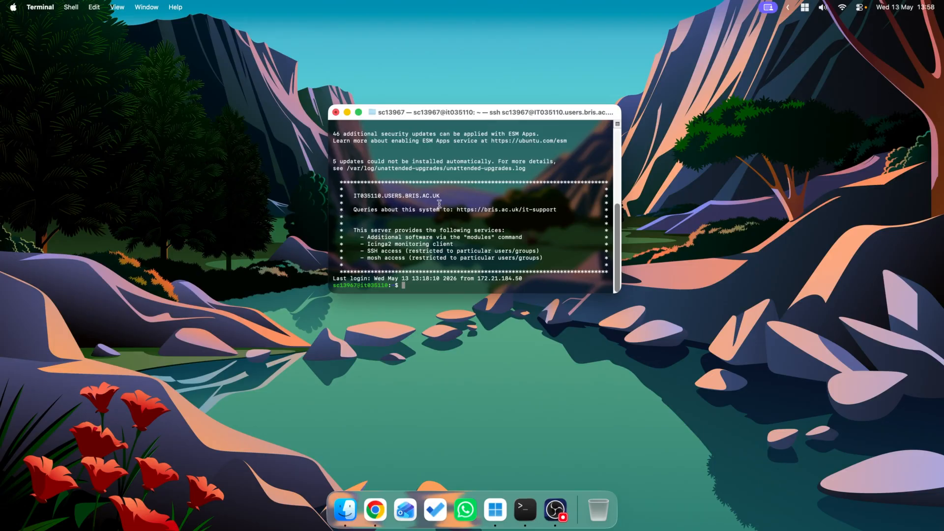
click(347, 112)
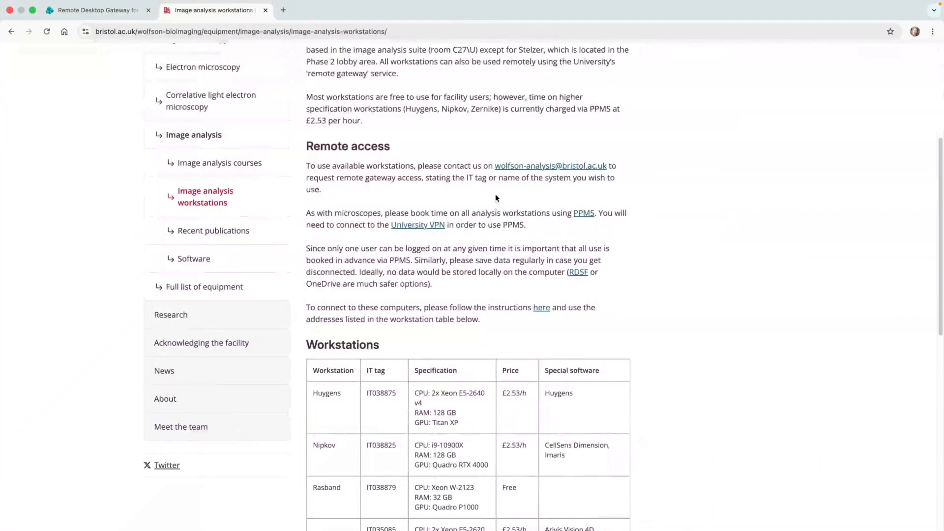
Step: Review the remote access guidance on the Image analysis workstations web page
scroll(495, 194, up, 1)
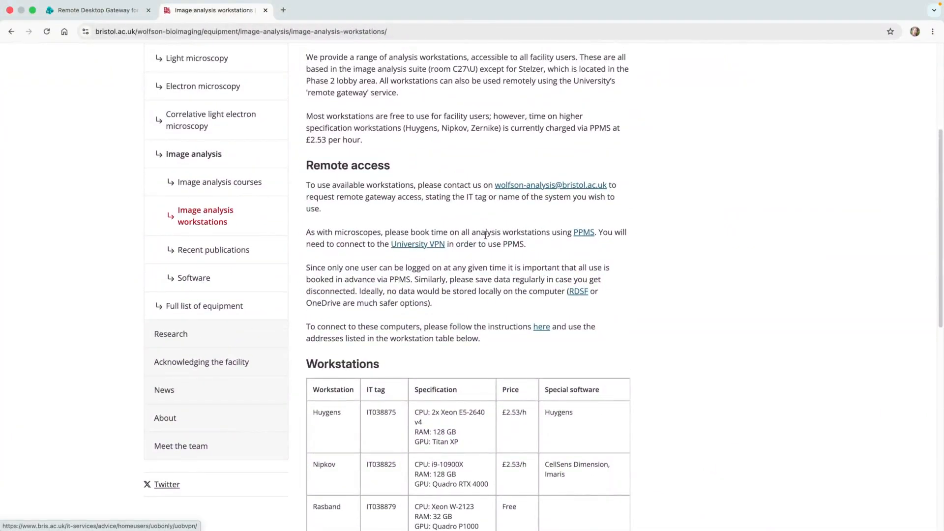
scroll(487, 235, up, 5)
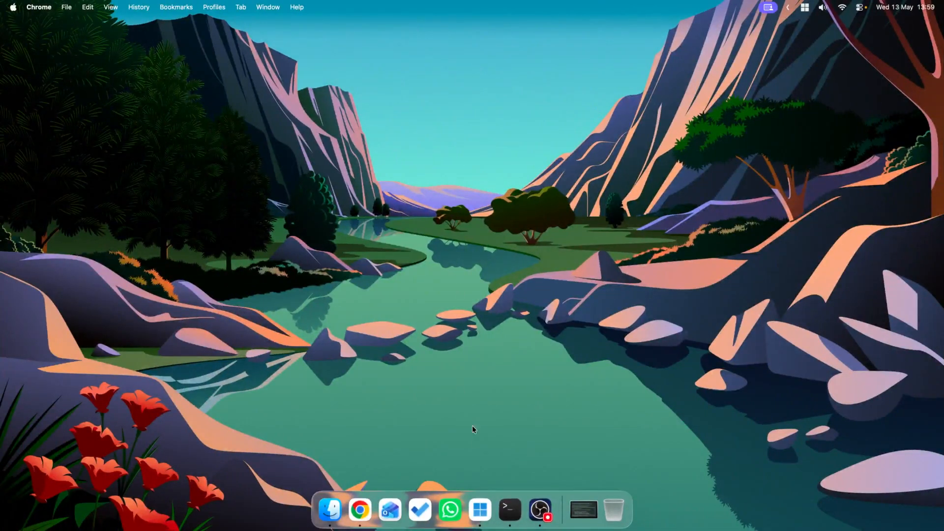
Step: Switch to Windows App and start adding a PC connection with the PC name localhost
click(484, 508)
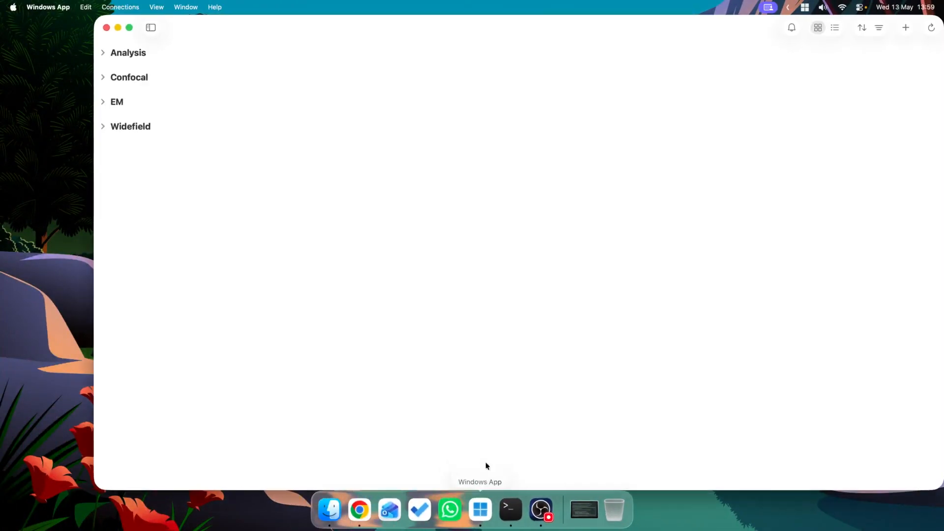
drag(358, 33, 347, 33)
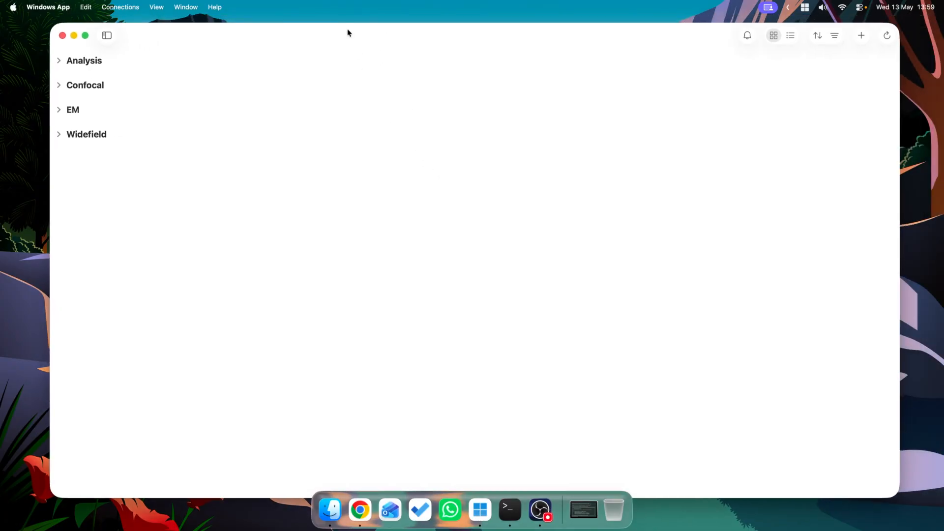
click(859, 34)
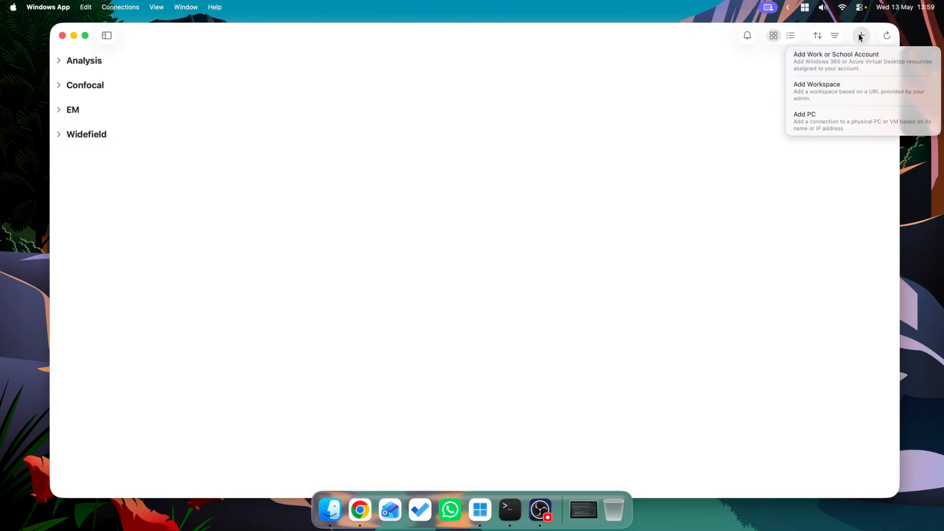
click(815, 115)
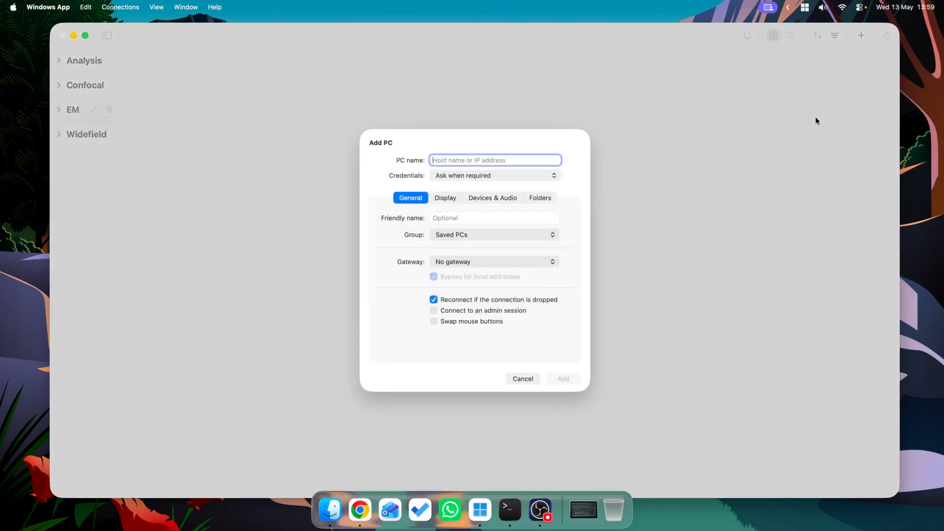
text(localhost)
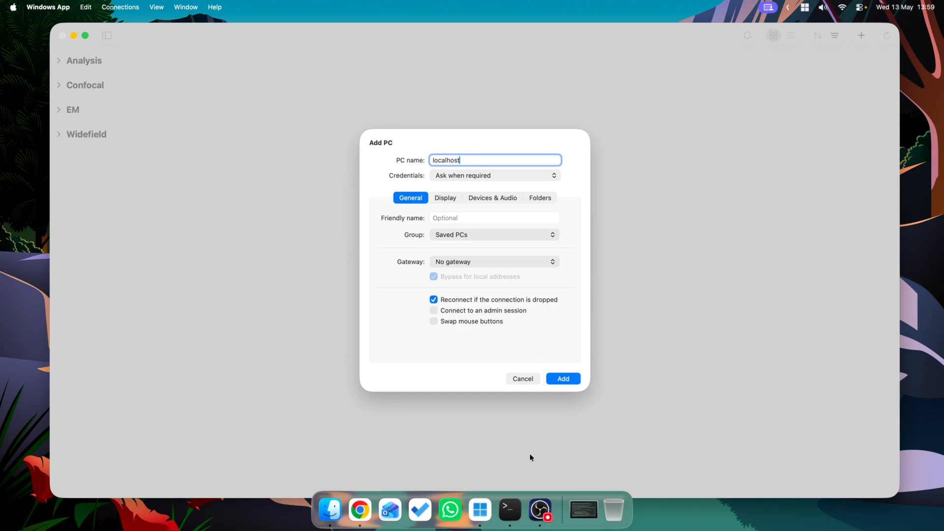
click(595, 503)
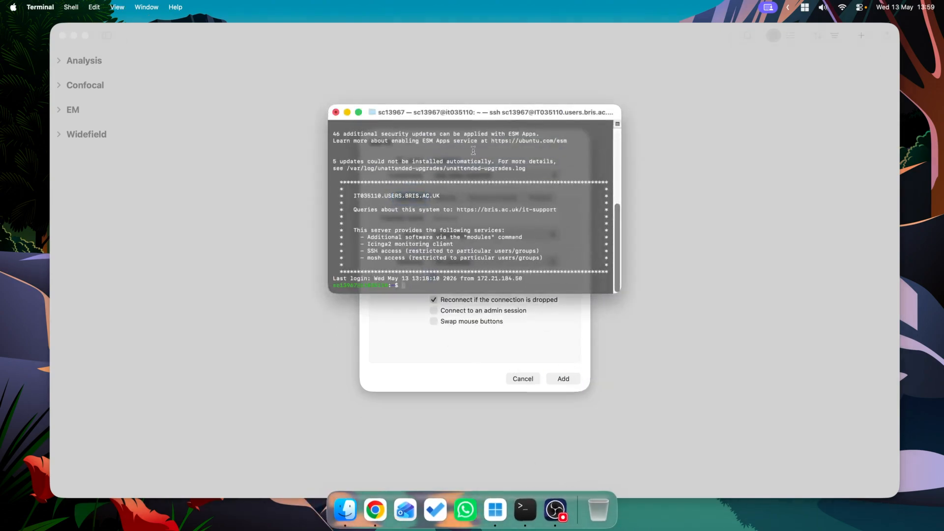
click(347, 112)
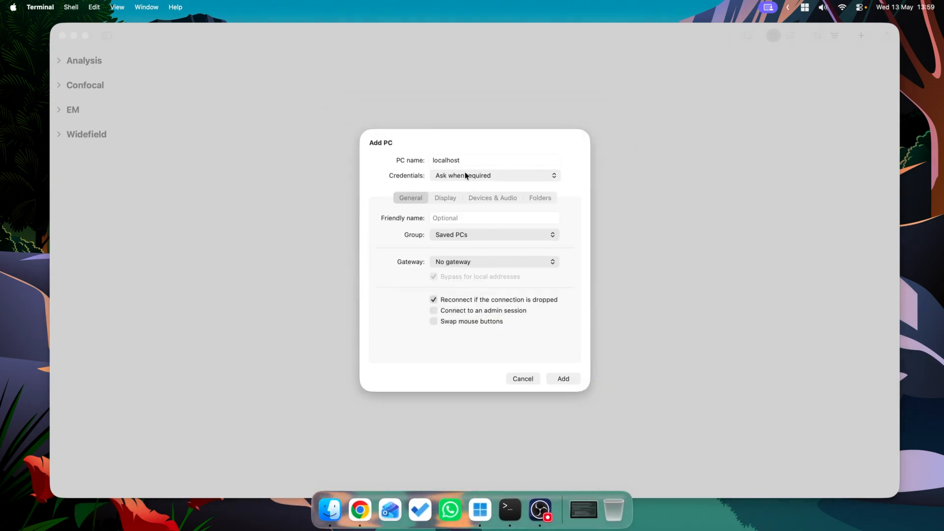
Step: Create new credentials from the university e-mail username and account password for the localhost connection, and add the PC
click(465, 173)
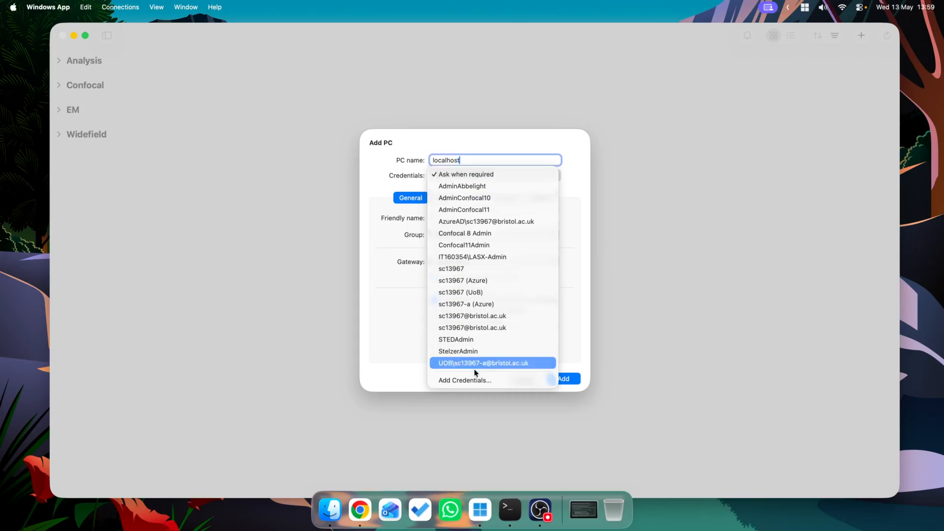
click(487, 380)
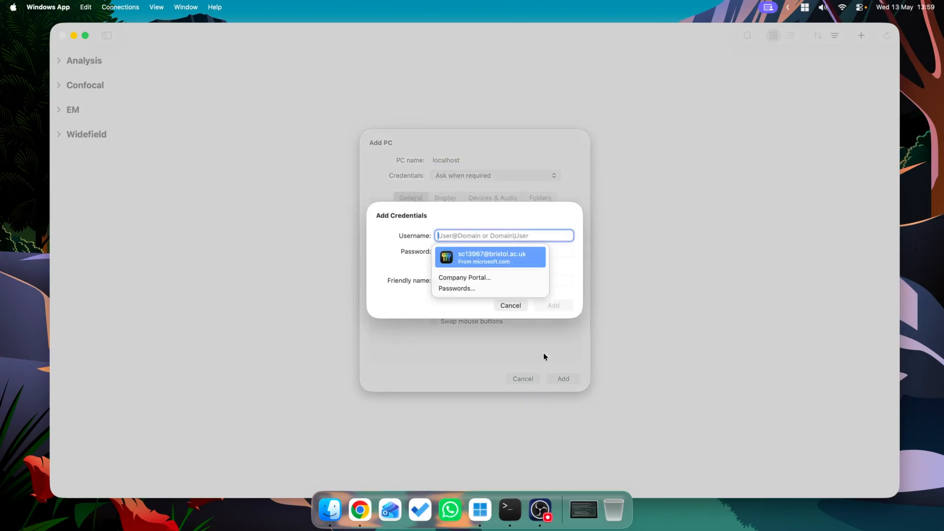
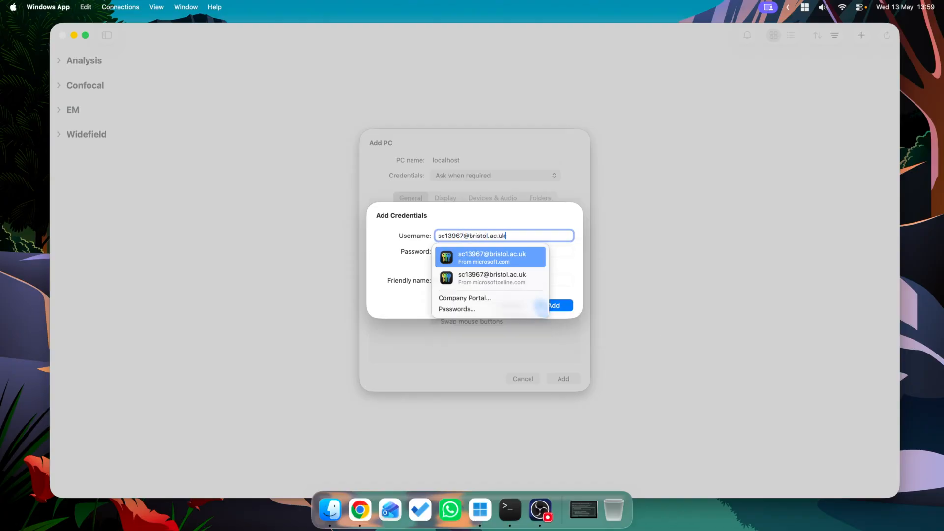
key(Tab)
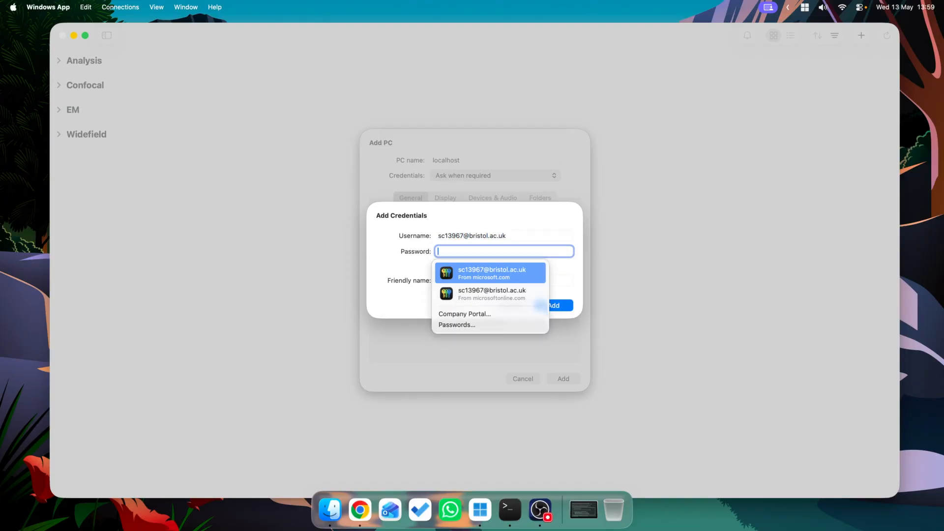
text(••••••••)
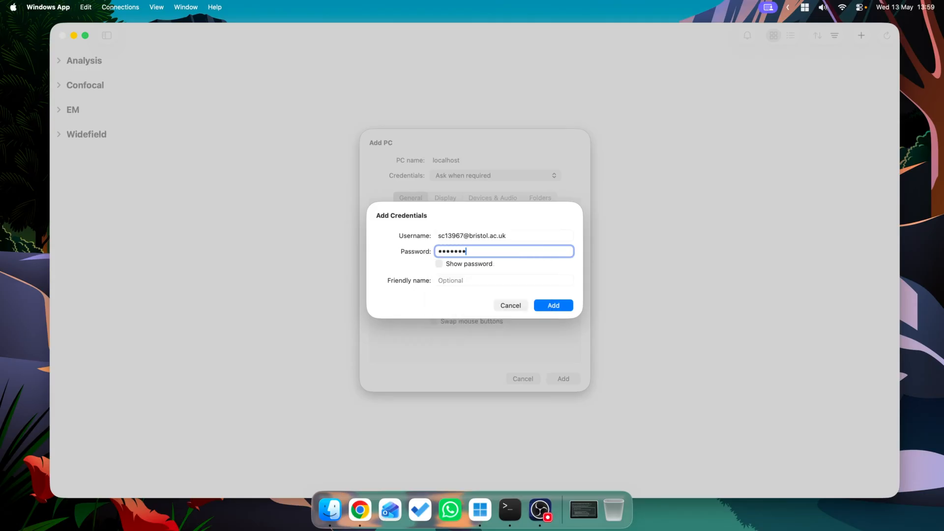
text(••)
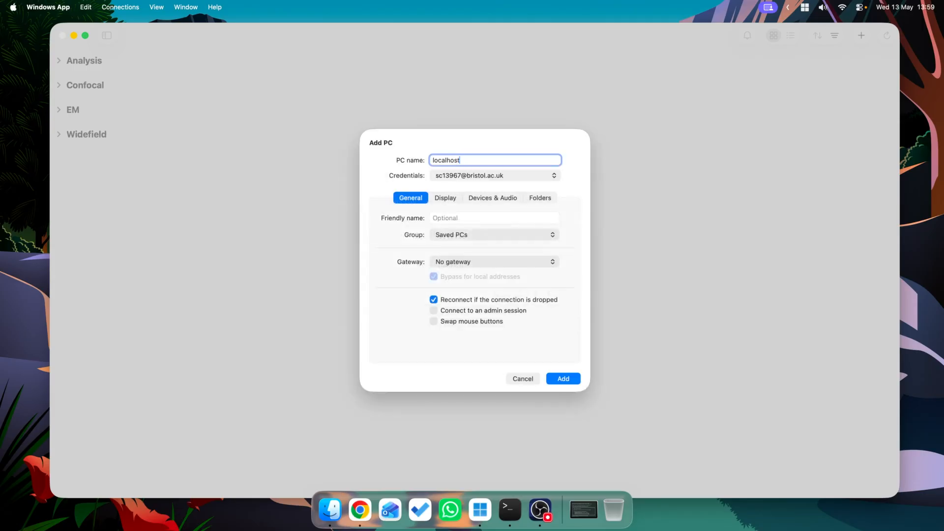
click(559, 379)
Step: Configure the saved localhost PC with the friendly name "Linux system" and save it
mouse_move(205, 217)
click(185, 163)
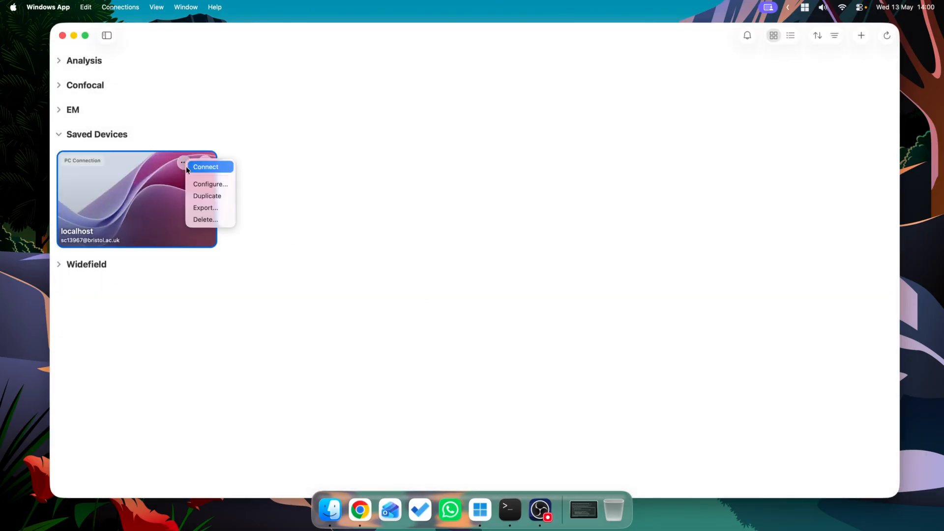
click(203, 184)
click(460, 218)
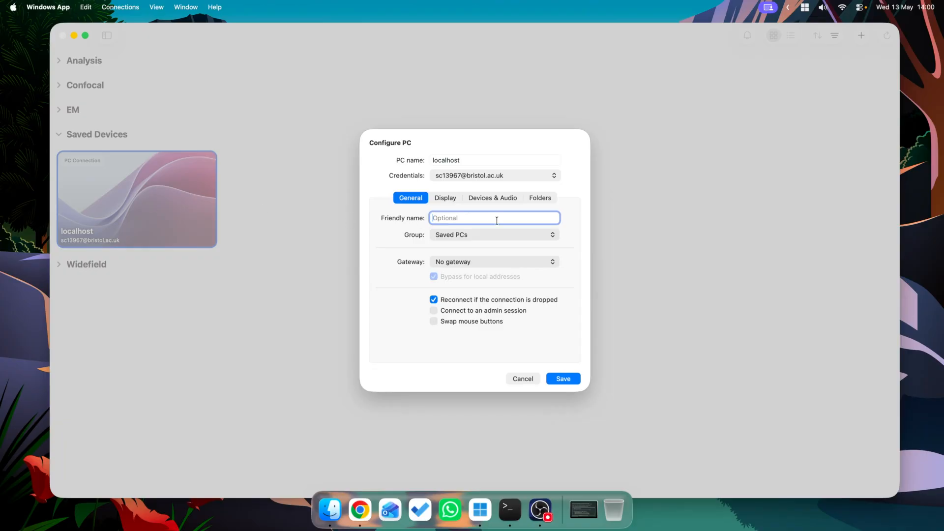
text(Linux system)
key(Return)
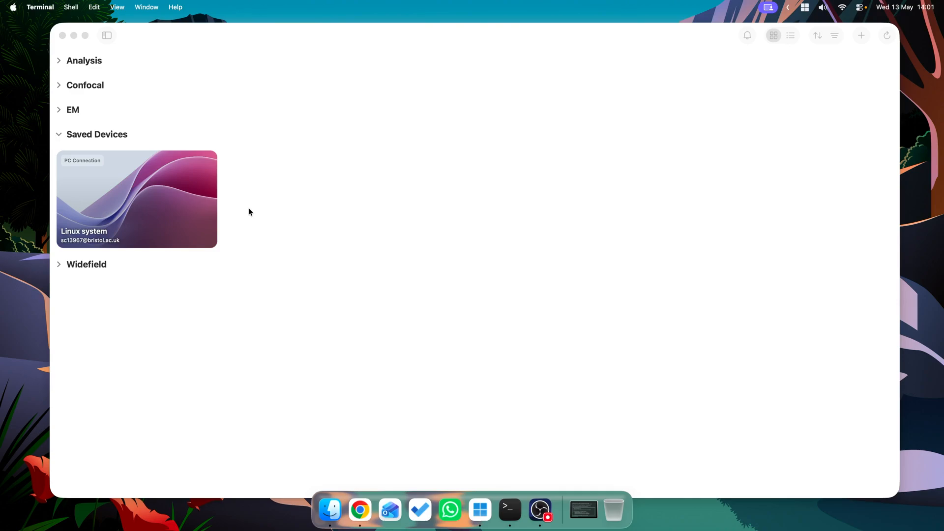
mouse_move(167, 188)
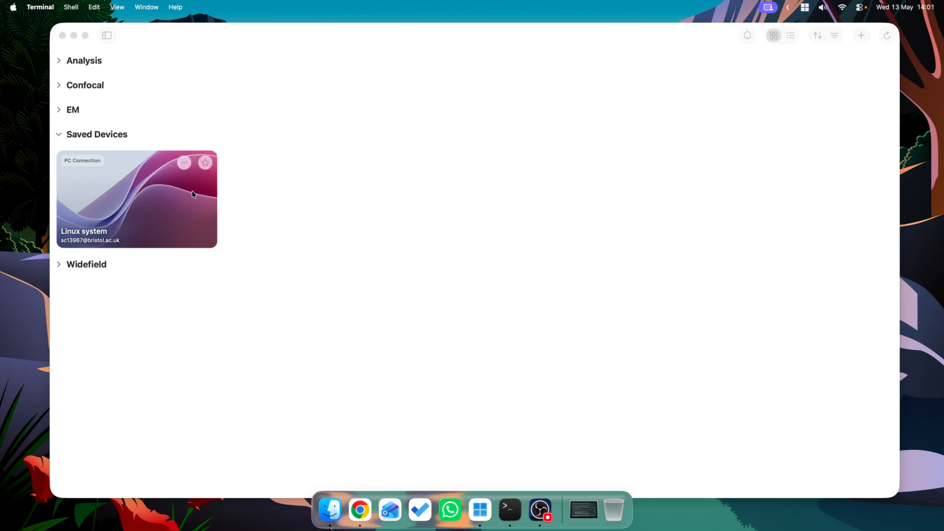
Step: Check the SSH Terminal window, start the saved "Linux system" remote desktop connection, and minimise the connections window
click(583, 509)
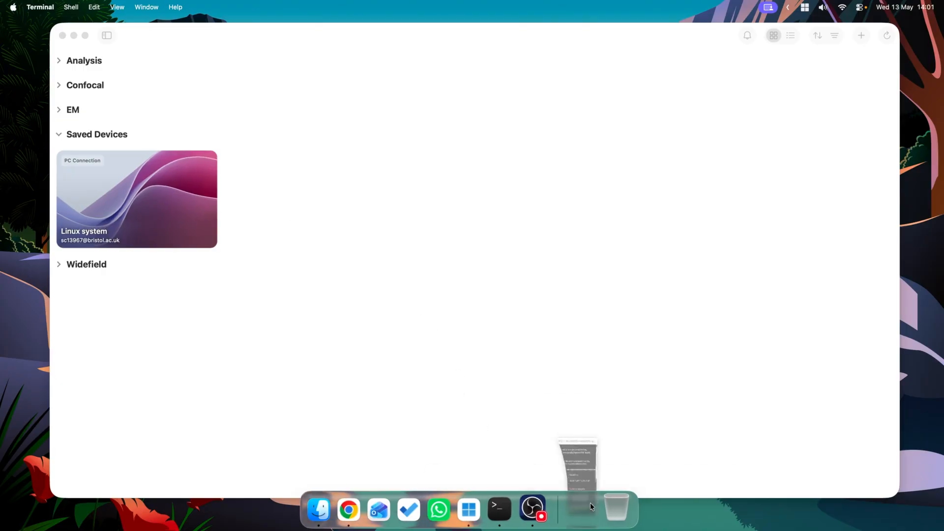
click(346, 112)
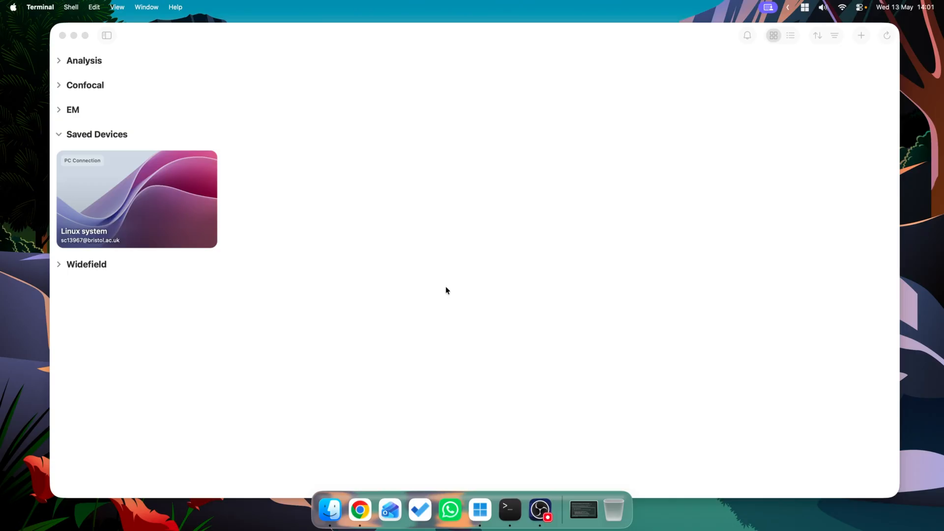
click(141, 206)
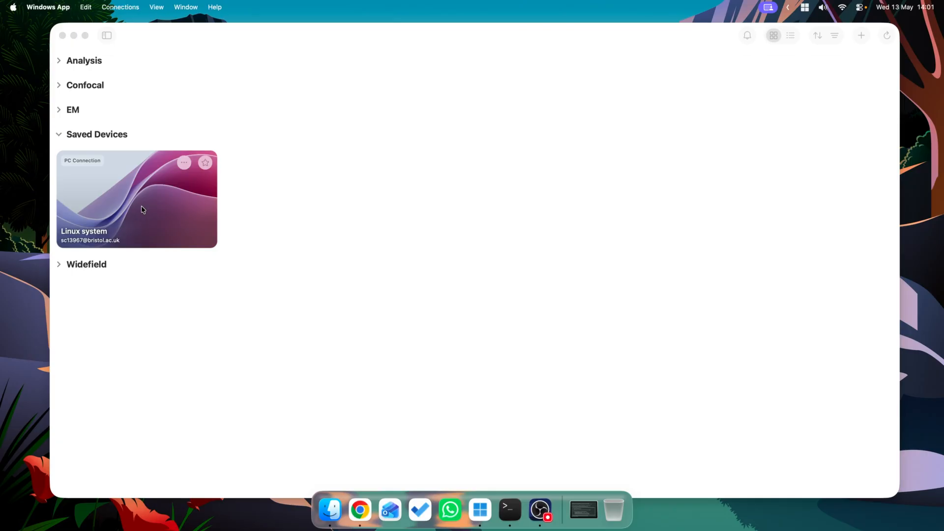
double_click(141, 207)
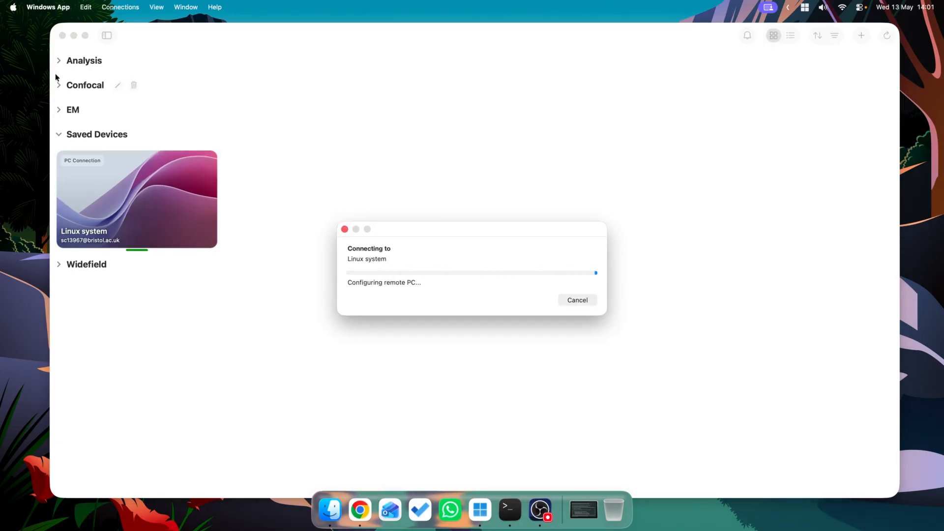
click(73, 35)
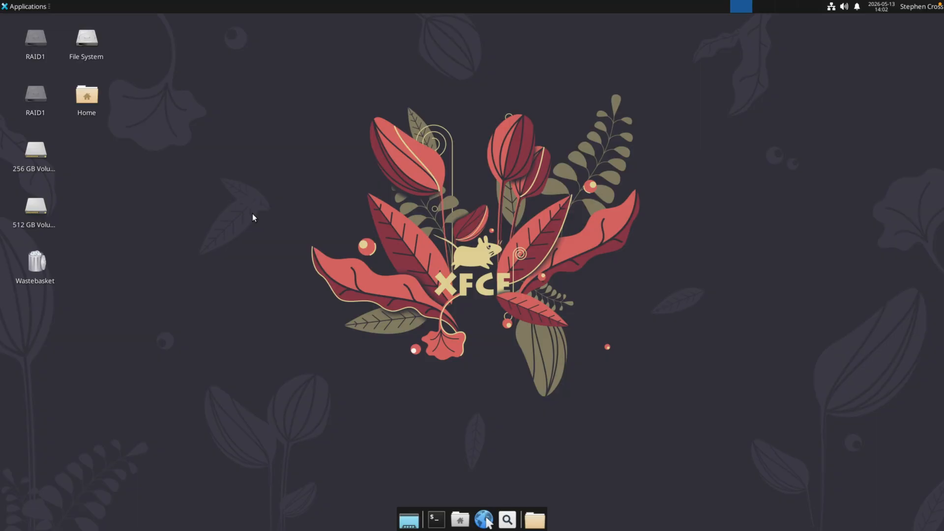
Step: Open the file manager on the Linux desktop and browse from the File System root through home to the personal home folder
click(460, 520)
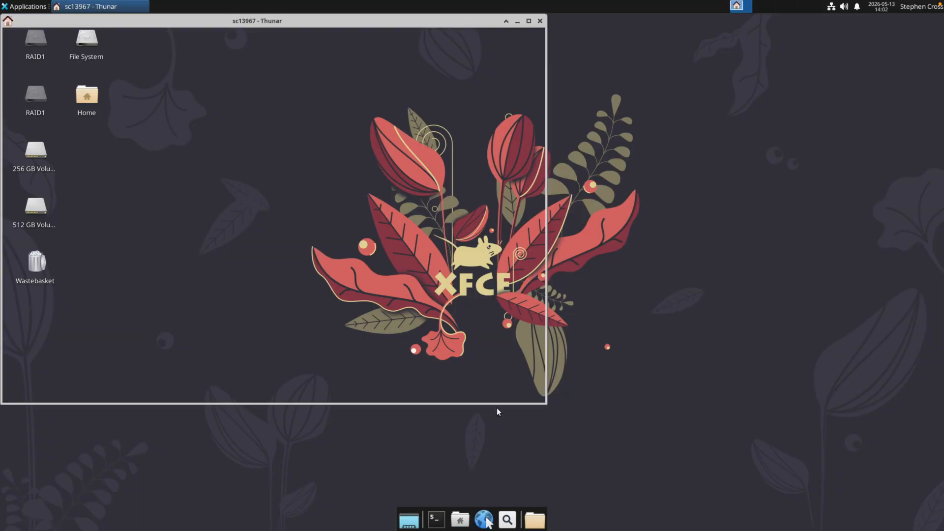
drag(379, 25, 535, 62)
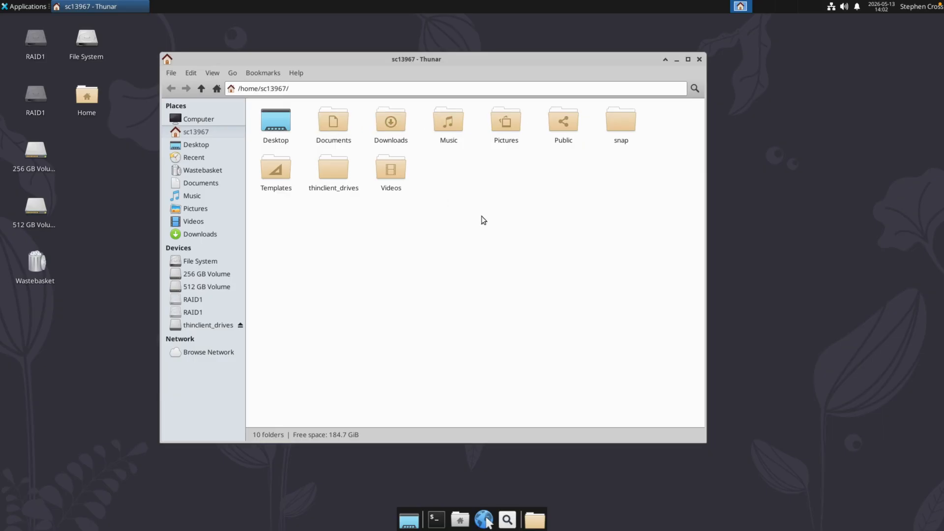
click(215, 261)
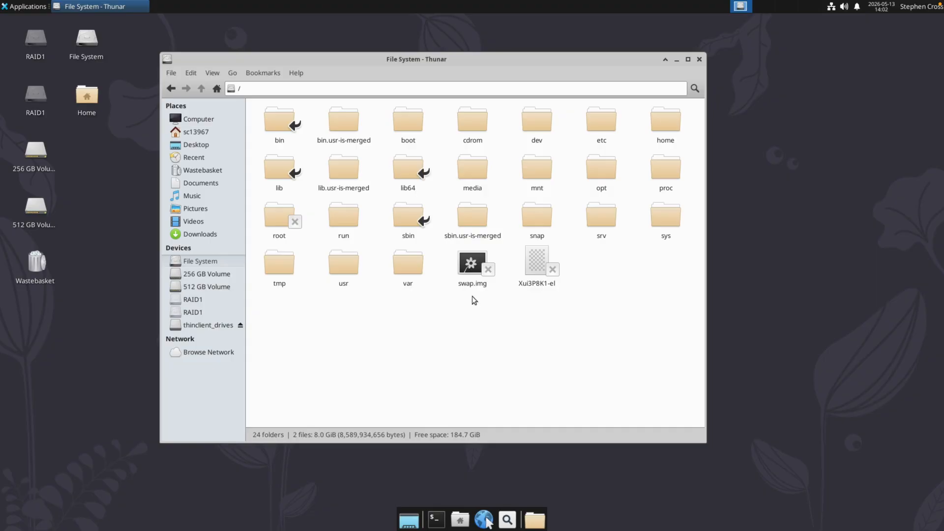
click(674, 123)
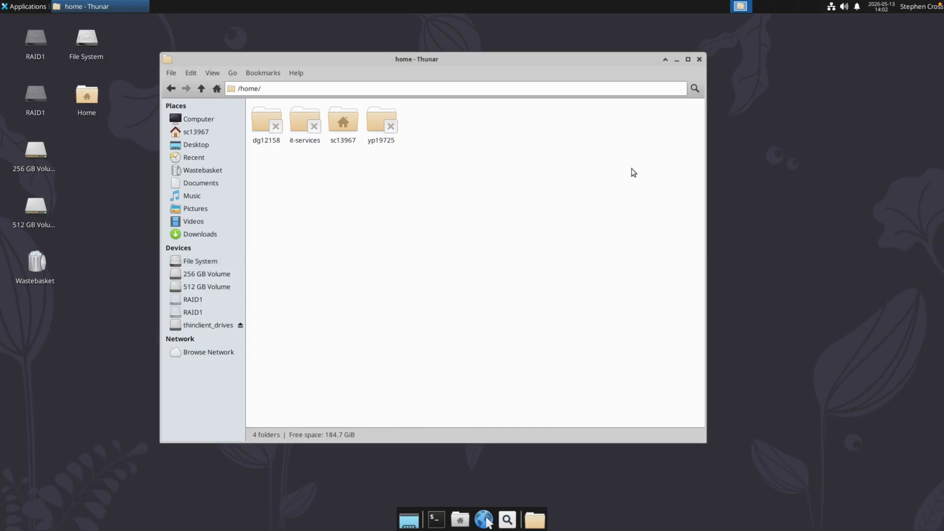
double_click(343, 122)
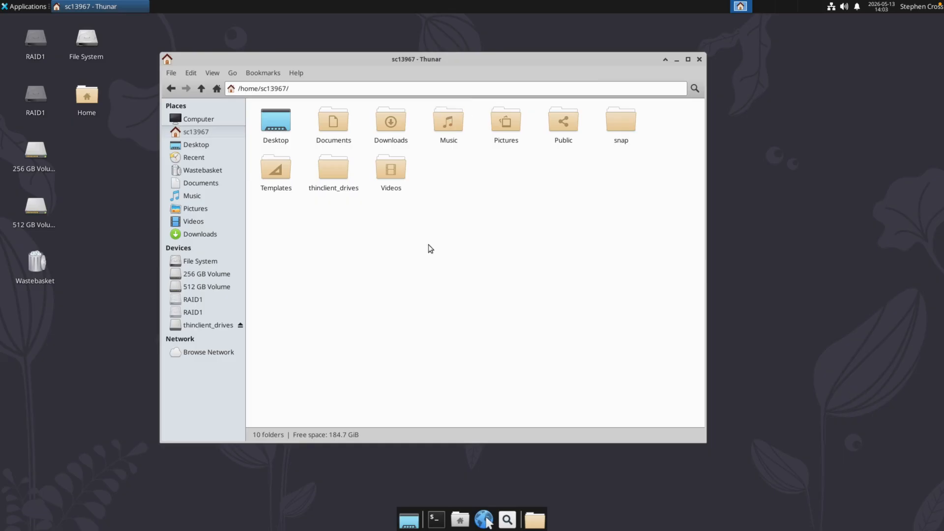
Step: Go to the network location smb://IT038825.users.bris.ac.uk in the file manager
triple_click(428, 91)
text(smb://)
text(IT038825.users.bris.ac.uk)
key(Return)
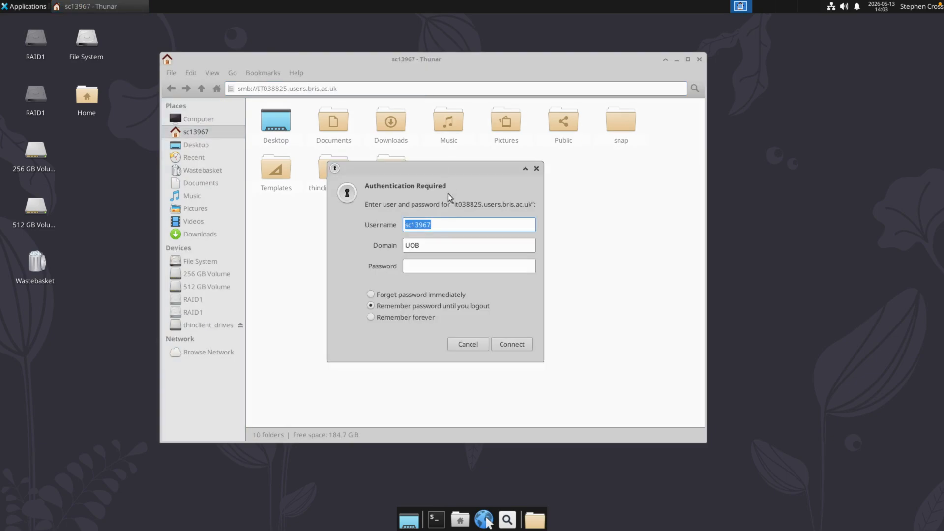
Step: Authenticate to the file server with the account password, look inside its F$ share, and return to the list of shares
click(454, 220)
click(427, 265)
text(••••••••)
key(Return)
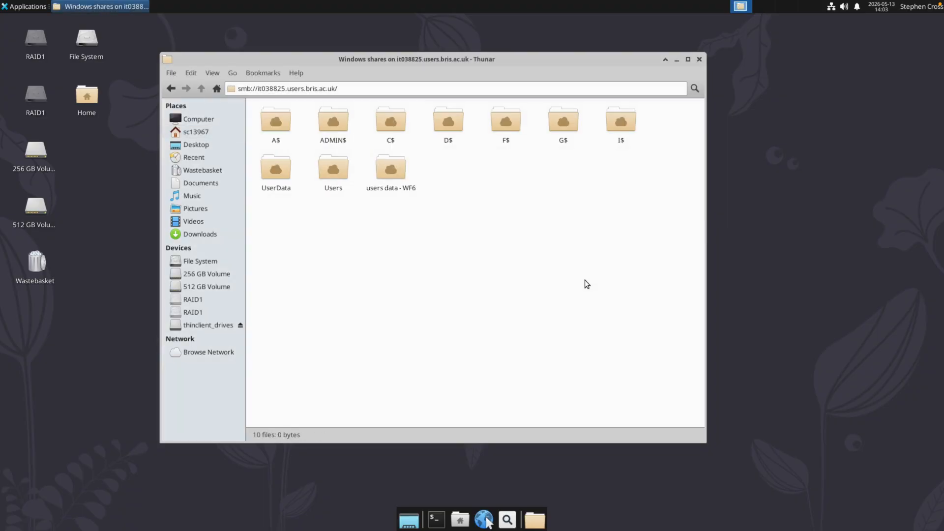
double_click(496, 122)
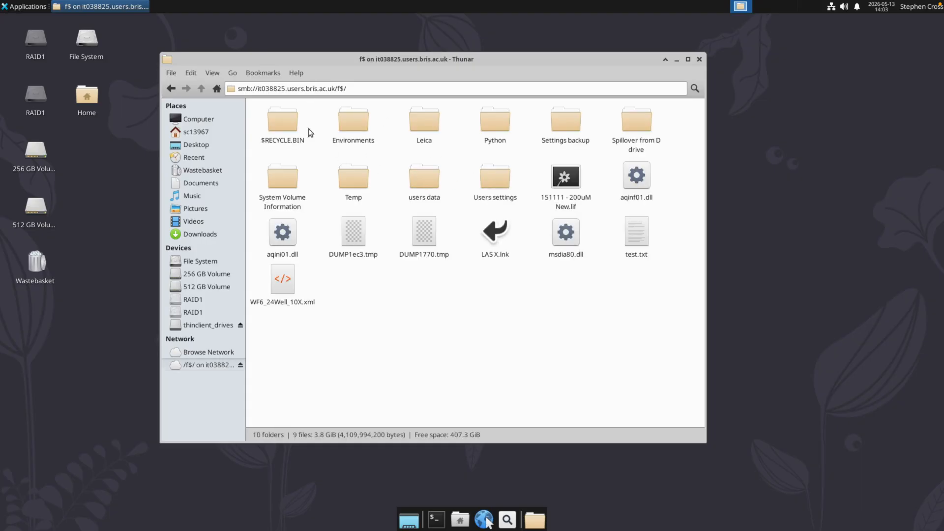
click(171, 89)
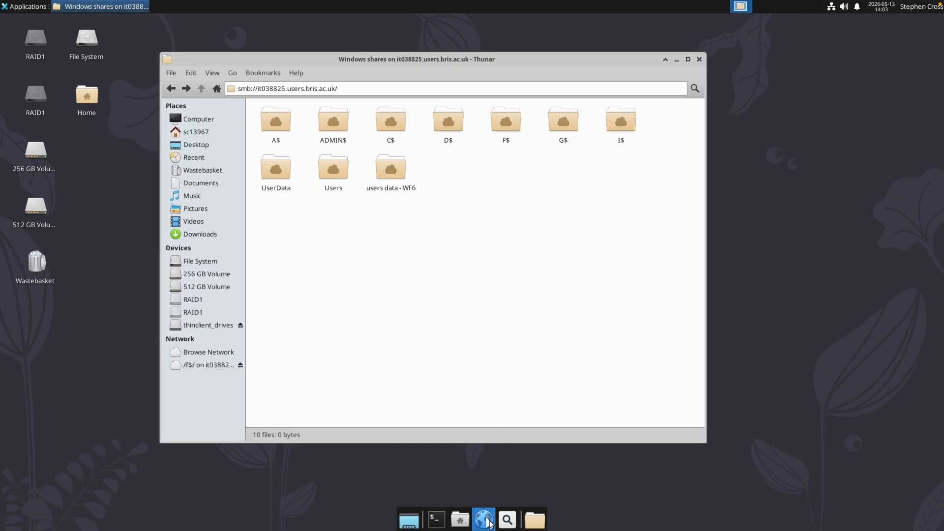
Step: Open the web browser on the Linux desktop and maximise its window
click(488, 520)
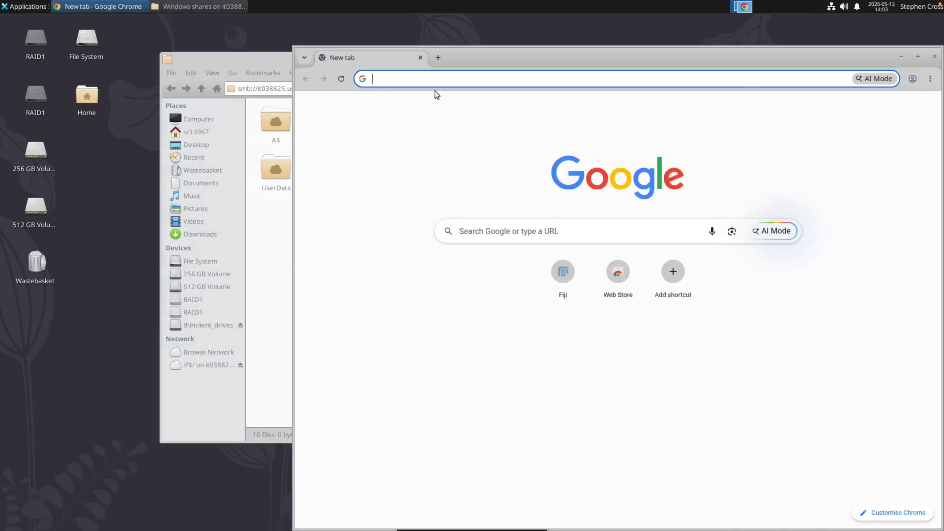
drag(494, 56, 367, 50)
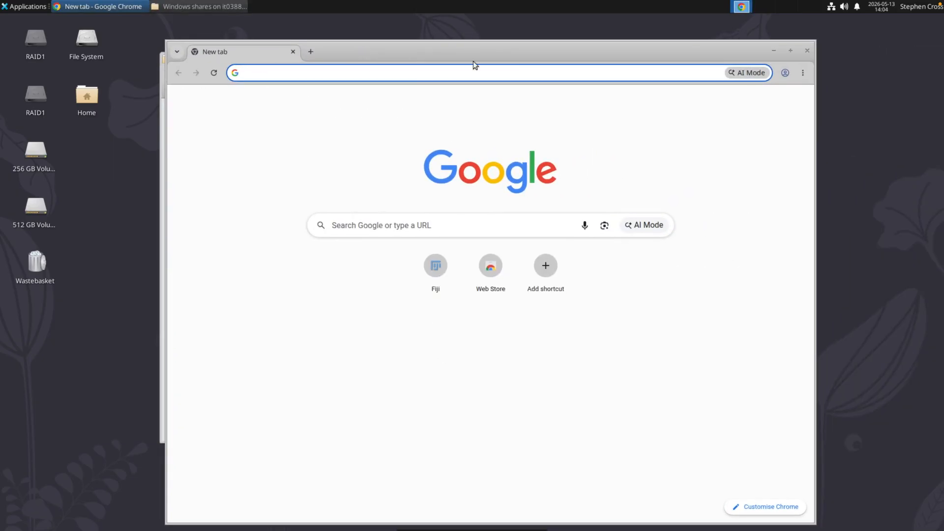
click(790, 50)
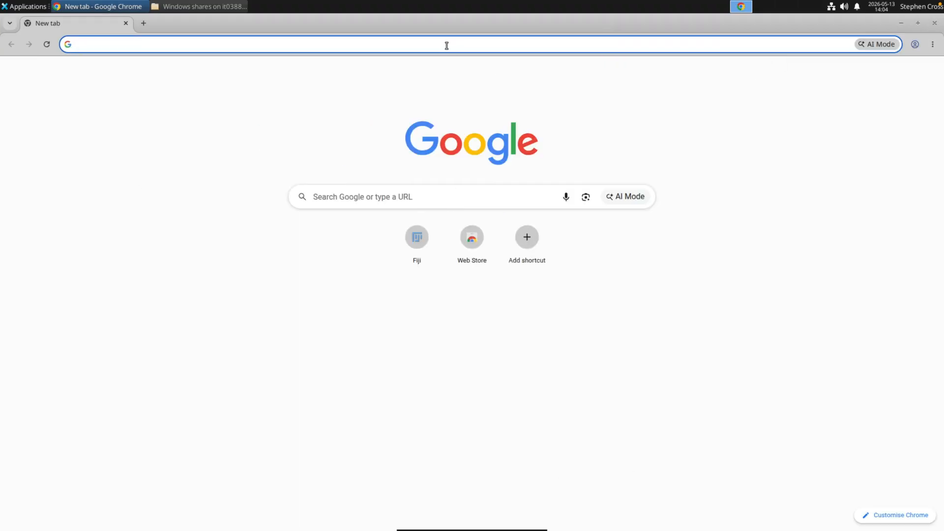
Step: Go to fiji.sc, download the latest Linux x86-64 version of Fiji from the UK mirror, and close the browser
click(447, 46)
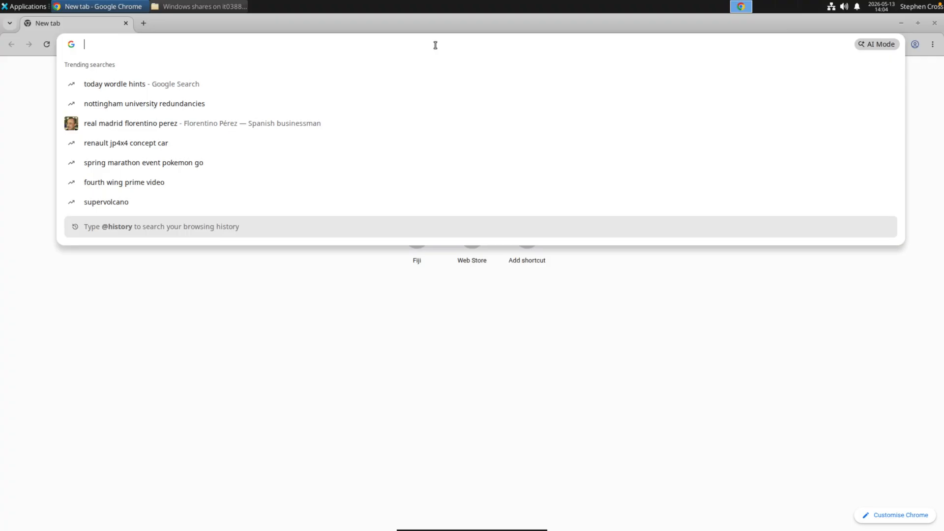
text(fiji.sc)
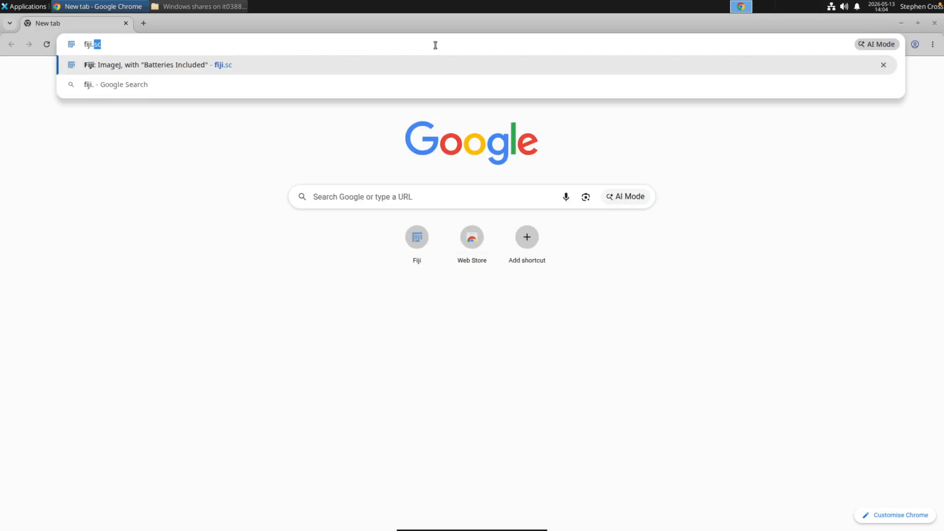
key(Return)
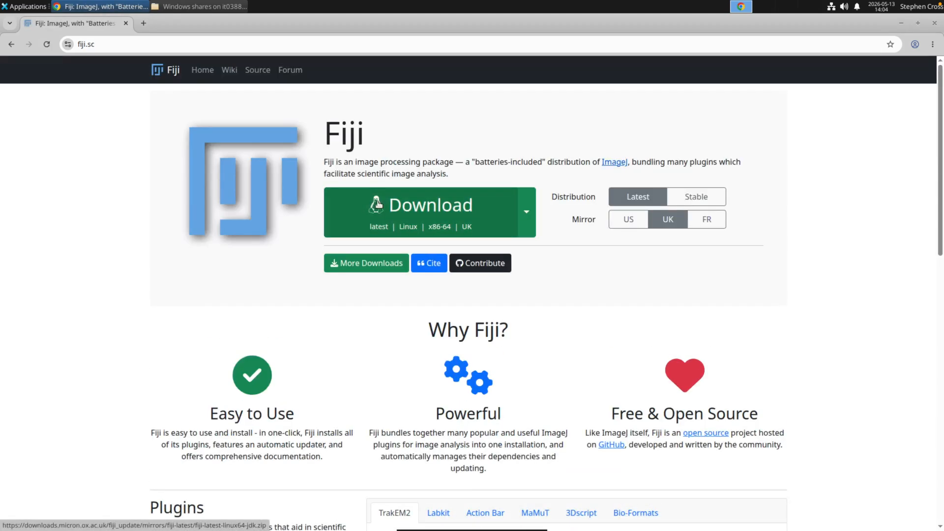
click(379, 219)
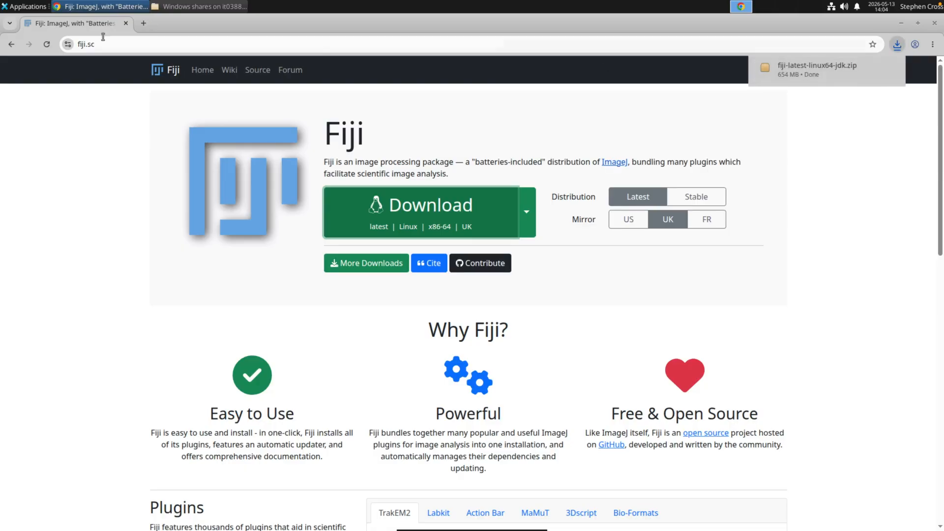
click(932, 24)
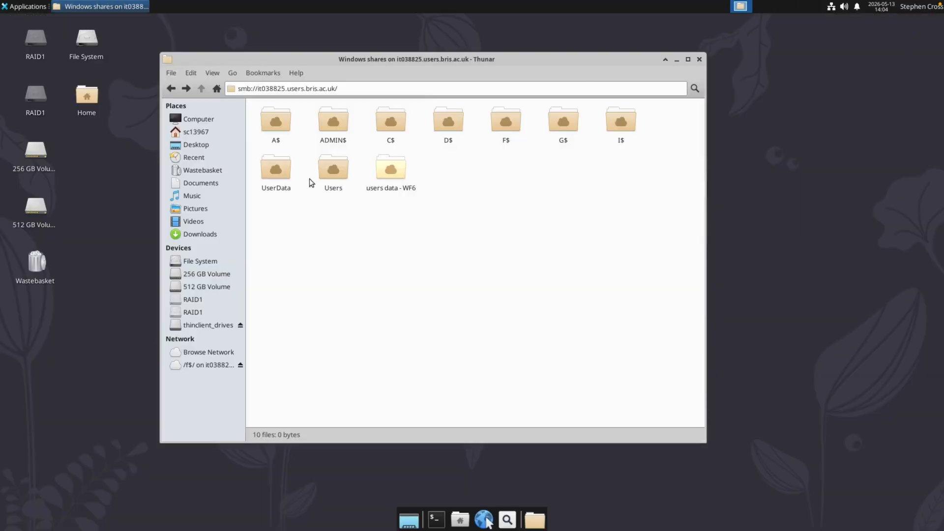
Step: Extract fiji-latest-linux64-jdk.zip in the Downloads folder
click(201, 234)
right_click(281, 126)
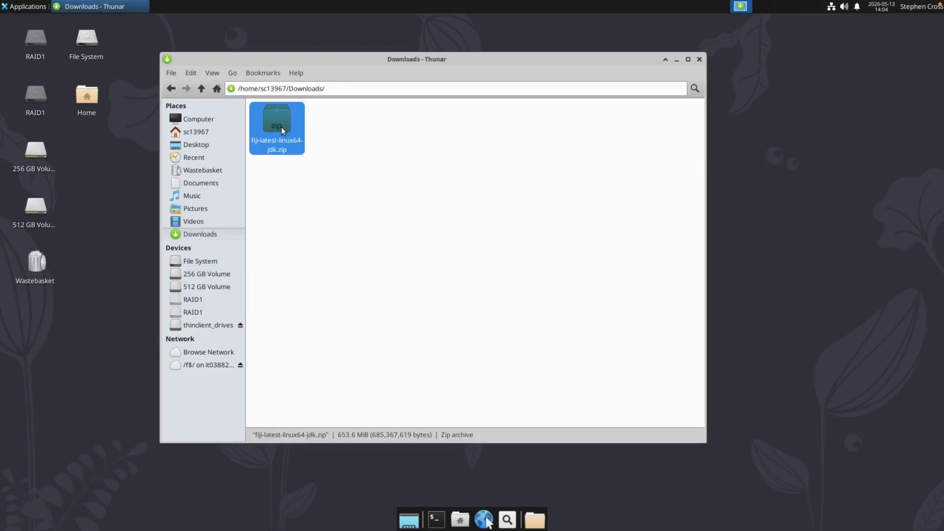
click(316, 246)
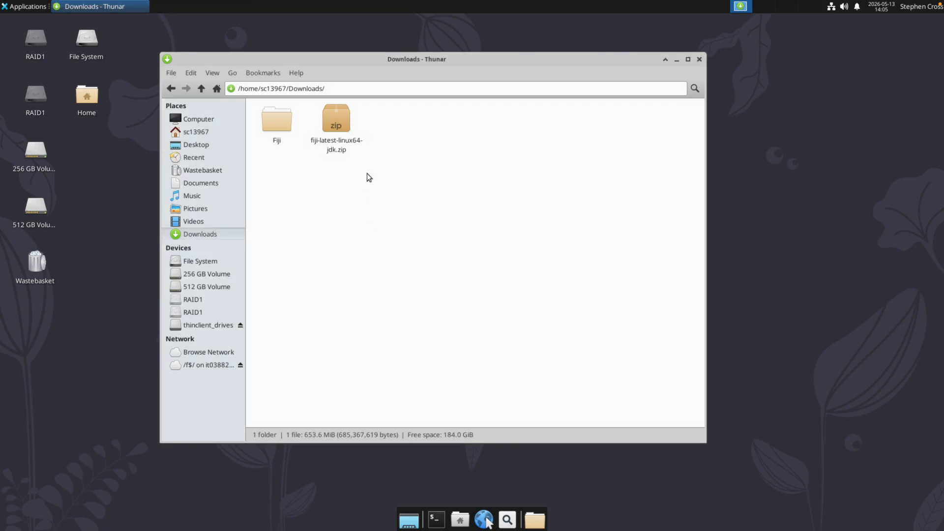
Step: Delete fiji-latest-linux64-jdk.zip from the Downloads folder and empty the Wastebasket
click(336, 121)
key(Delete)
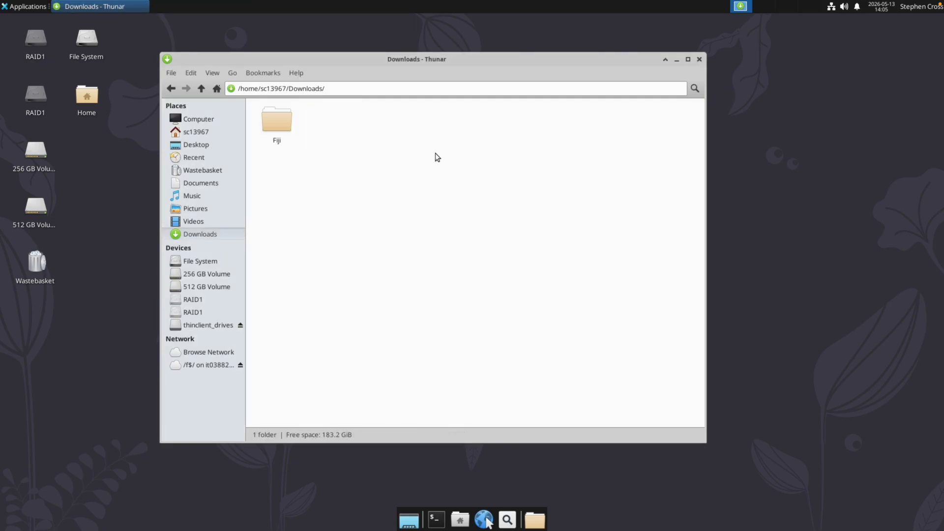
click(38, 266)
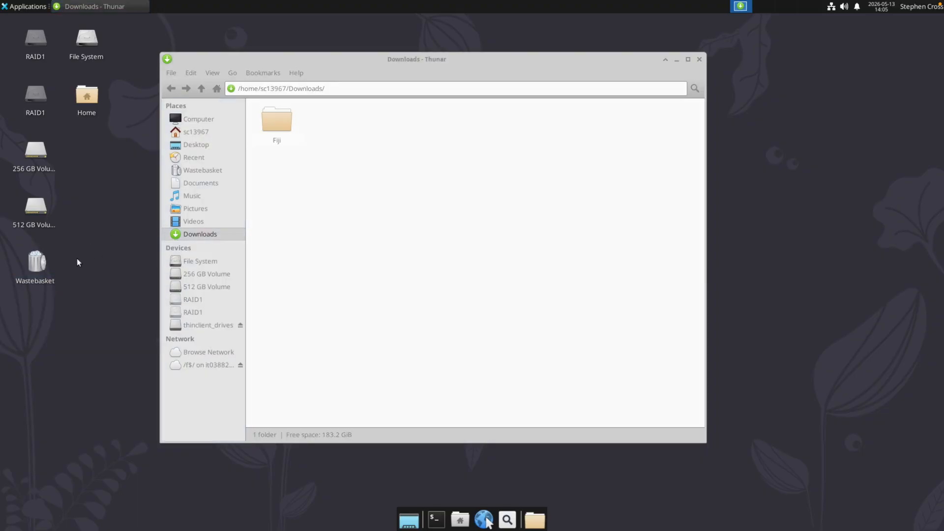
right_click(37, 261)
click(66, 283)
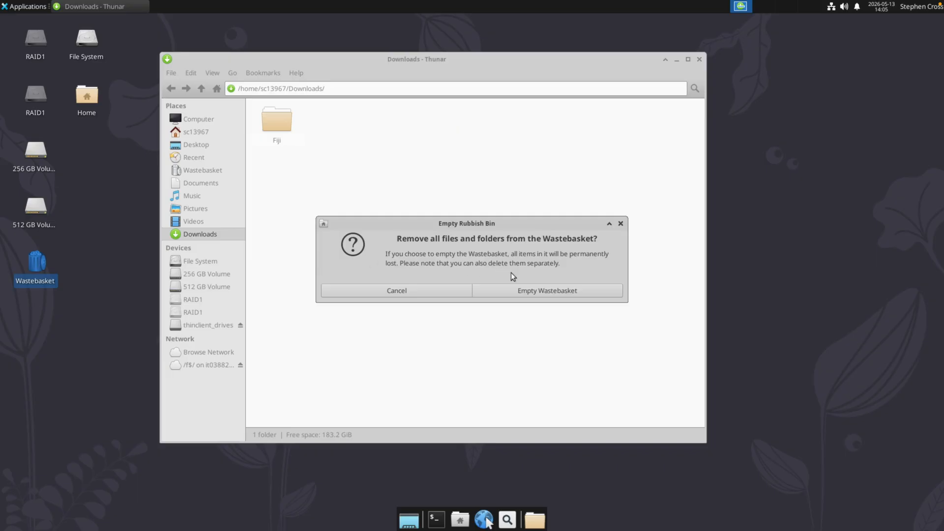
click(540, 289)
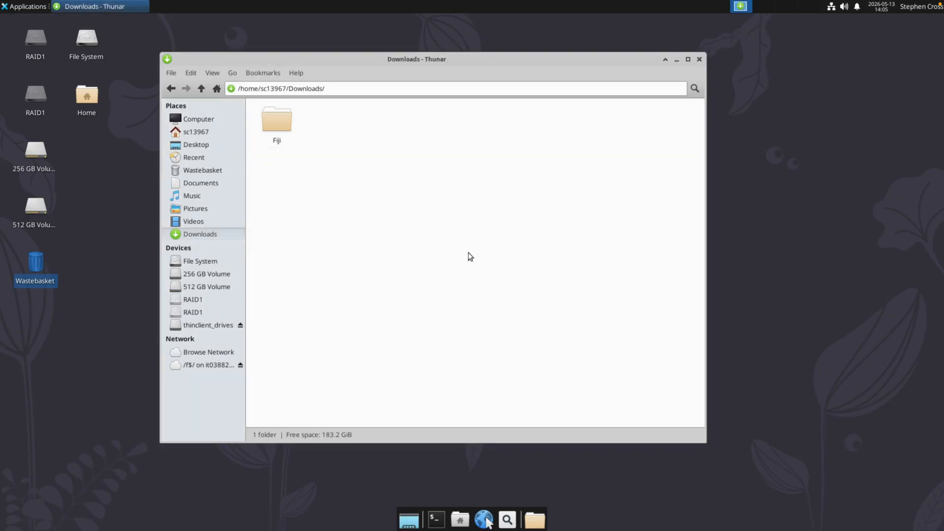
Step: Launch fiji-linux-x64 from the extracted Fiji folder and minimise the file manager
double_click(276, 121)
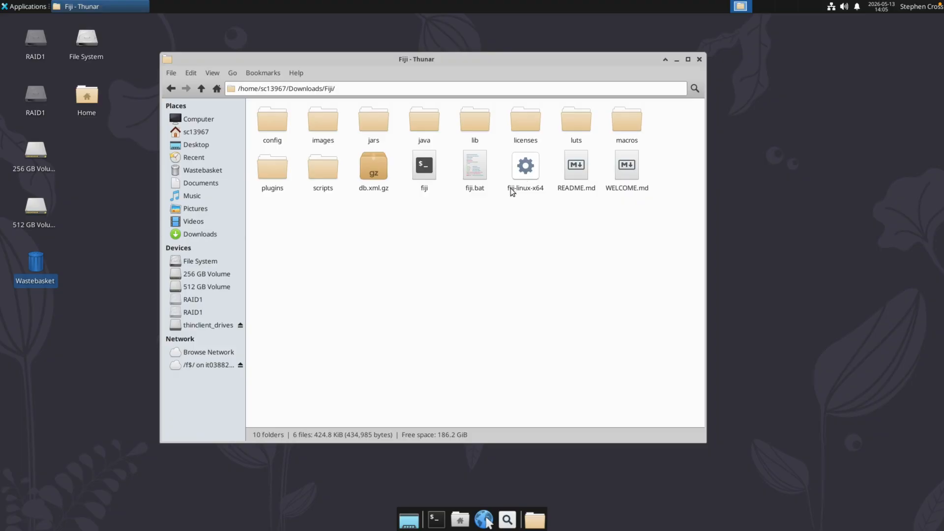
click(529, 169)
double_click(529, 169)
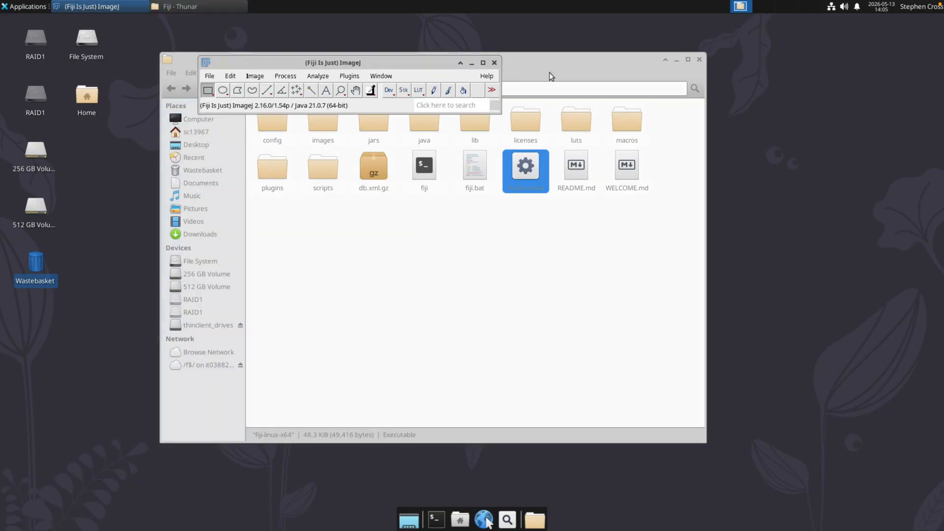
click(676, 60)
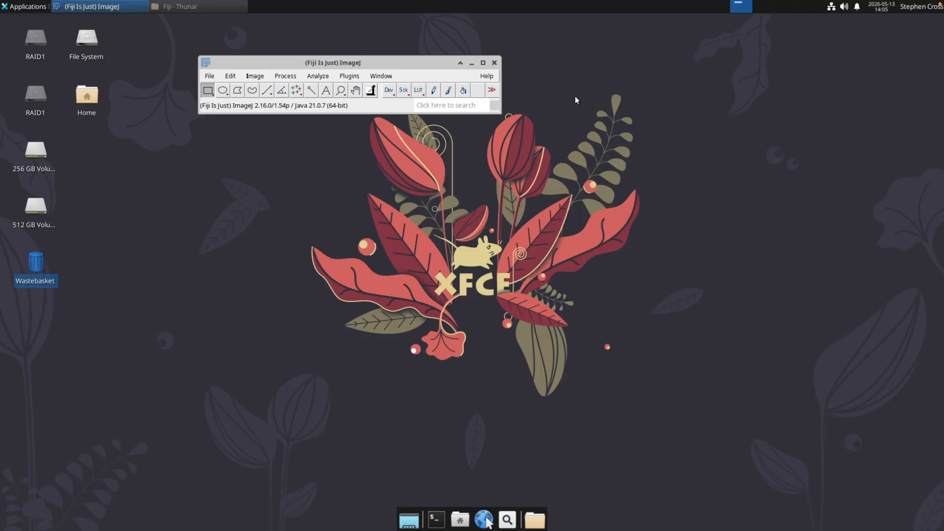
Step: Run the Fiji updater to check for updates and dismiss its information message
click(350, 76)
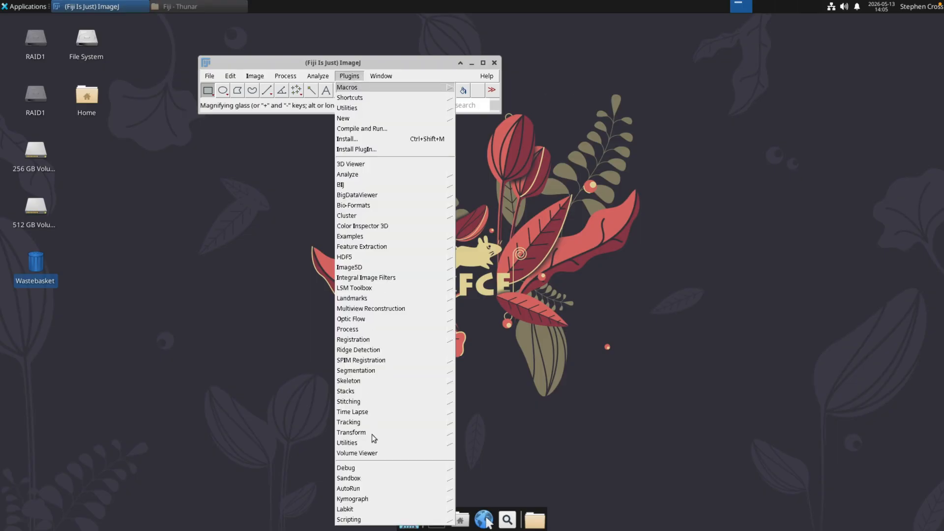
click(495, 79)
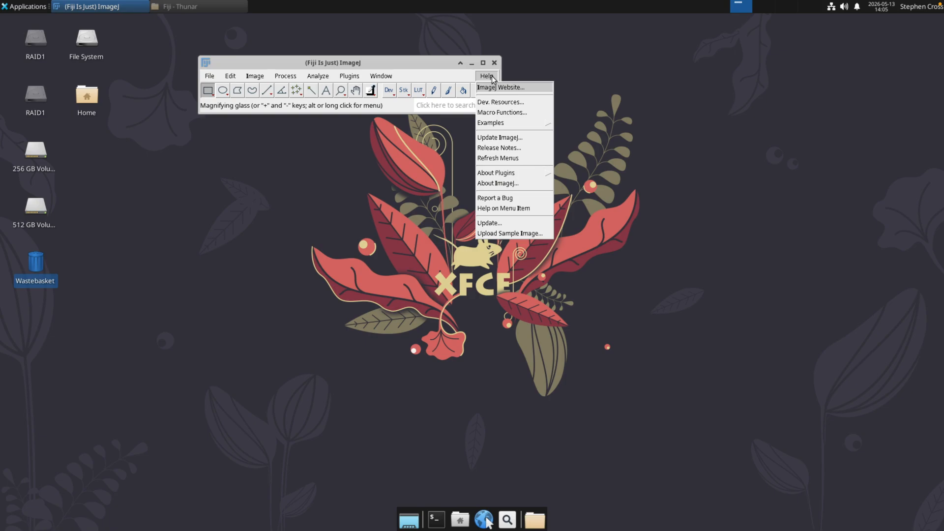
click(499, 223)
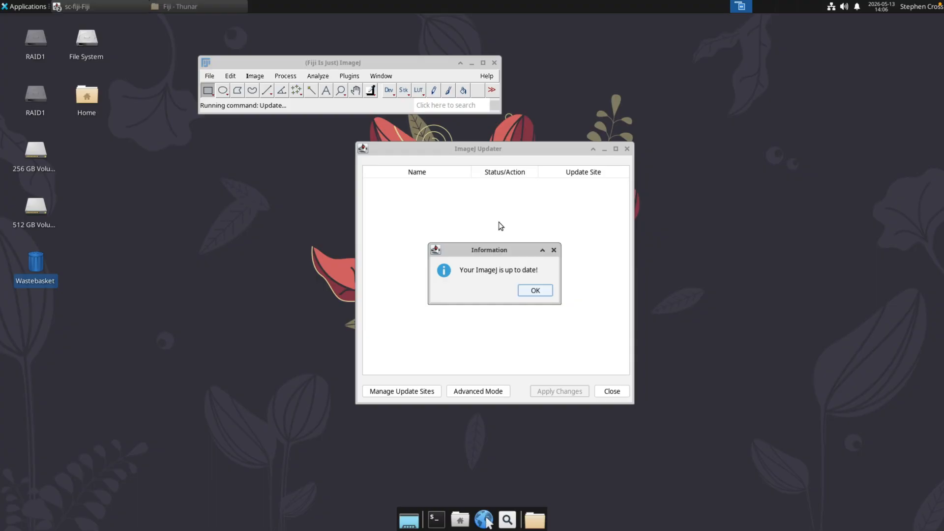
click(532, 290)
Step: Enable the IJPB-plugins and ModularImageAnalysis (MIA) update sites and apply the selection
click(418, 391)
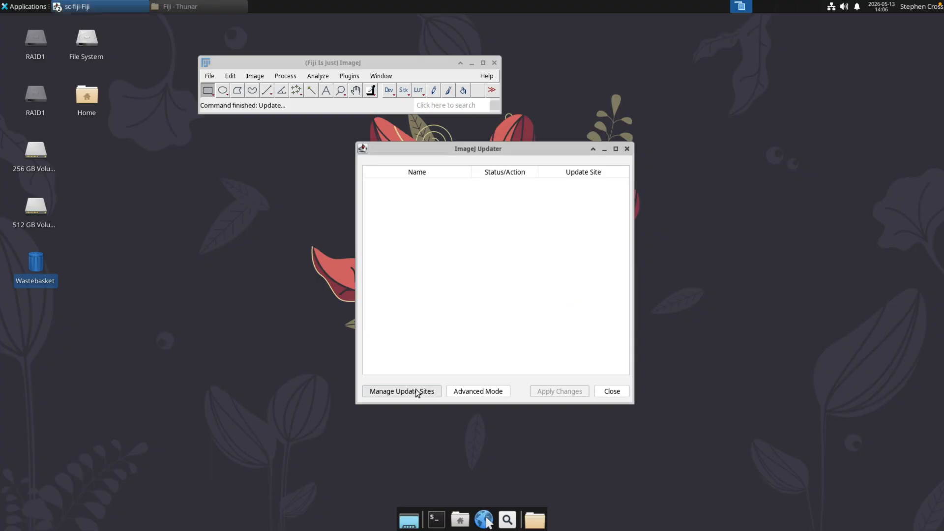
text(ijp)
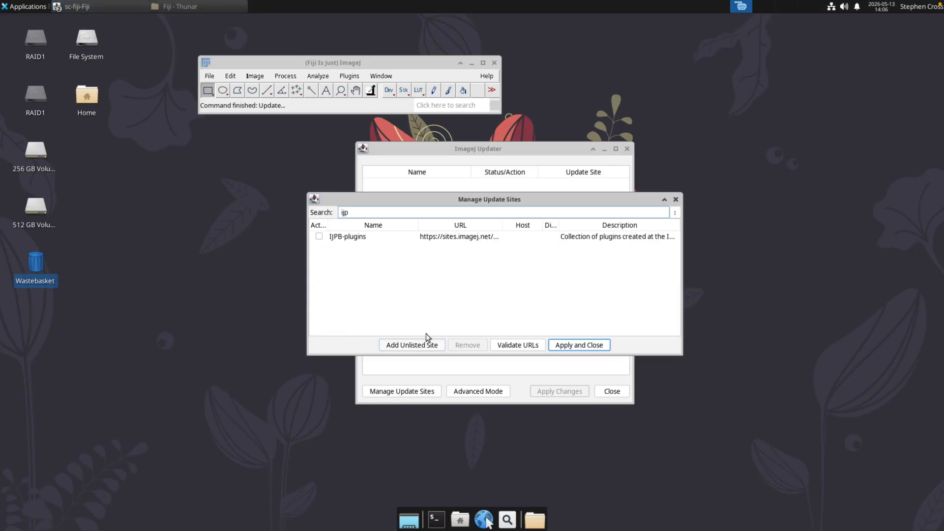
click(319, 236)
click(361, 212)
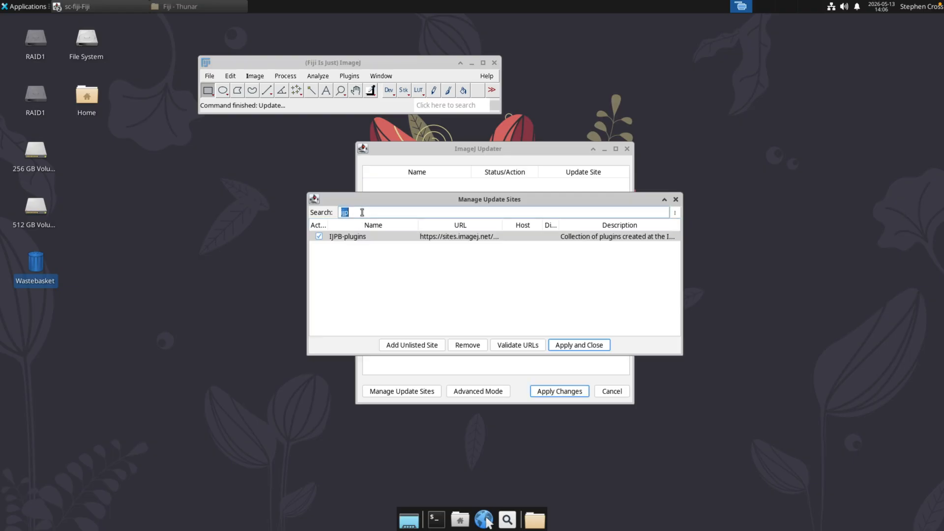
text(mia)
click(334, 237)
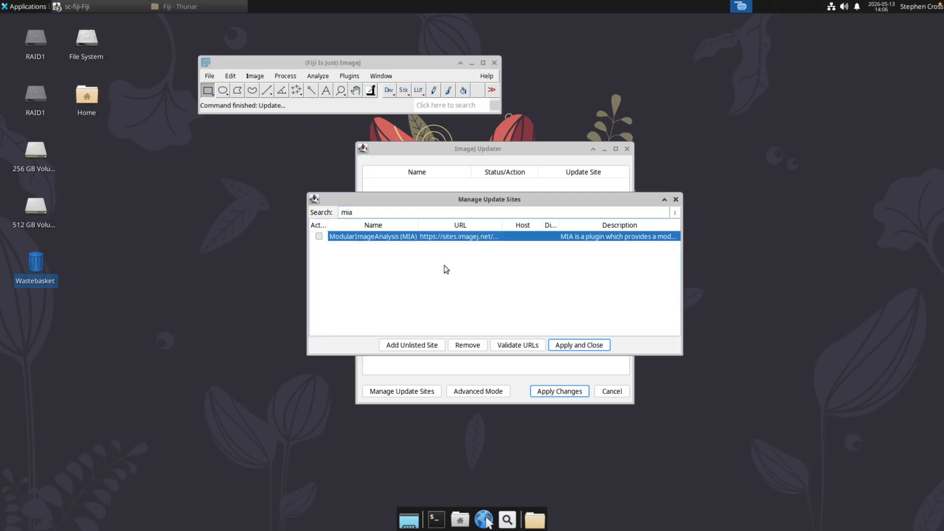
click(586, 346)
Step: Apply the pending updater changes to install the plugins, and close Fiji
click(573, 393)
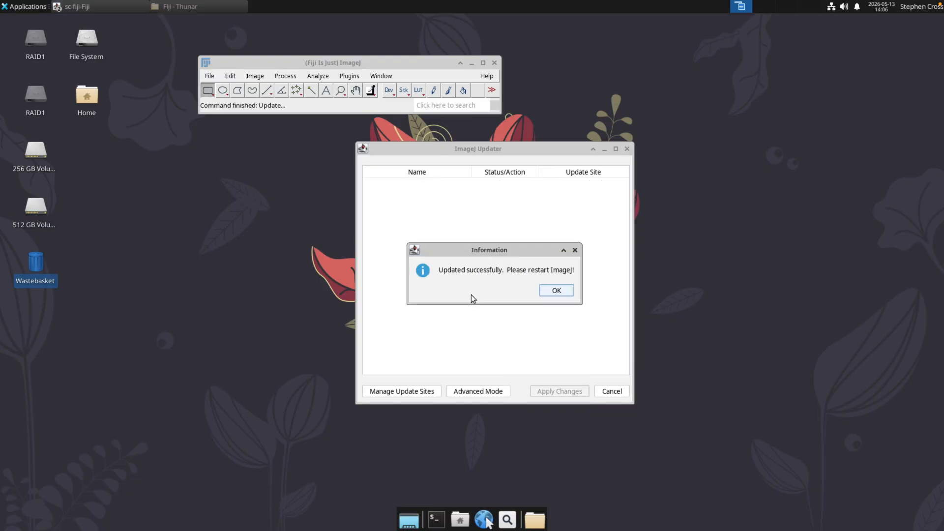
click(554, 290)
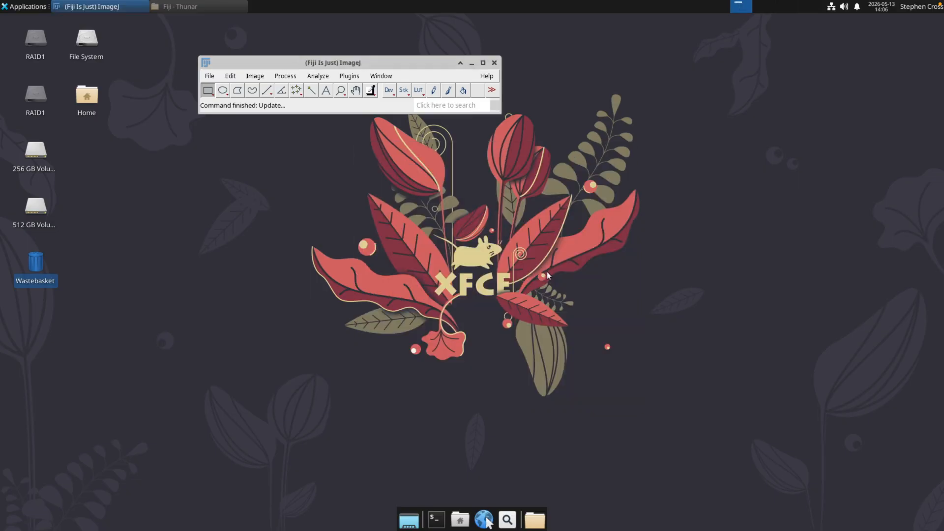
click(494, 63)
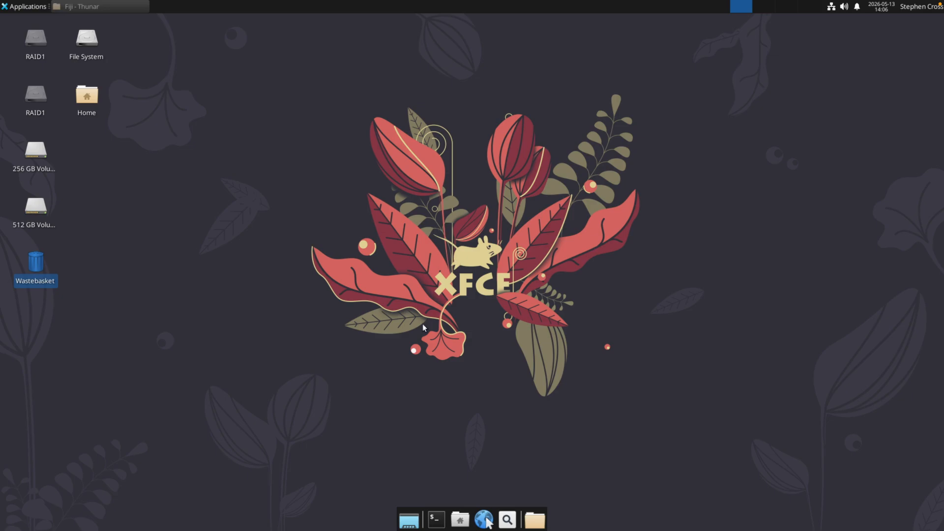
Step: Relaunch fiji-linux-x64 from the Fiji folder in Downloads and move the file manager window towards the screen centre
click(458, 518)
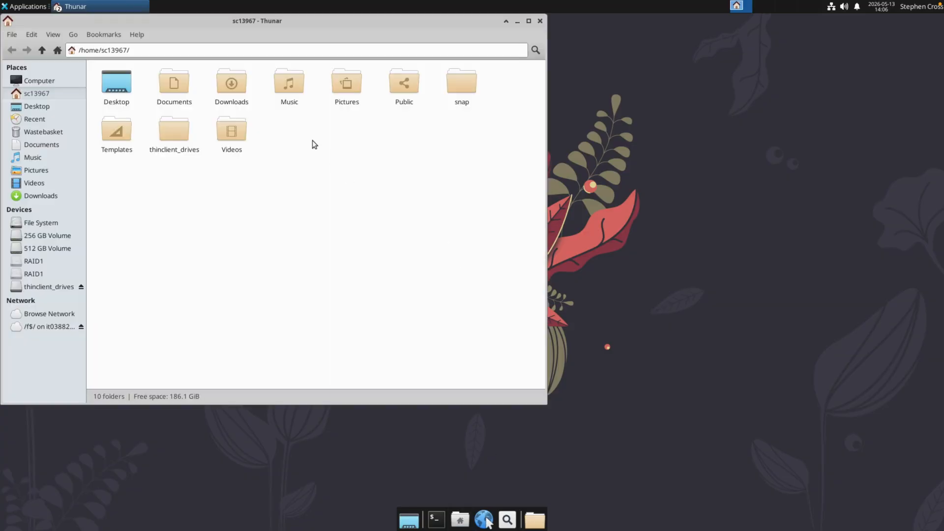
double_click(234, 86)
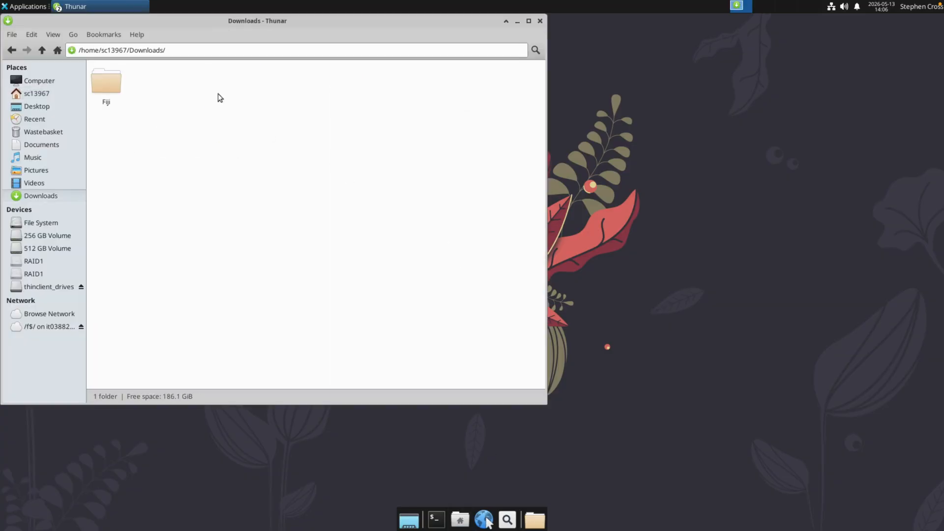
double_click(114, 86)
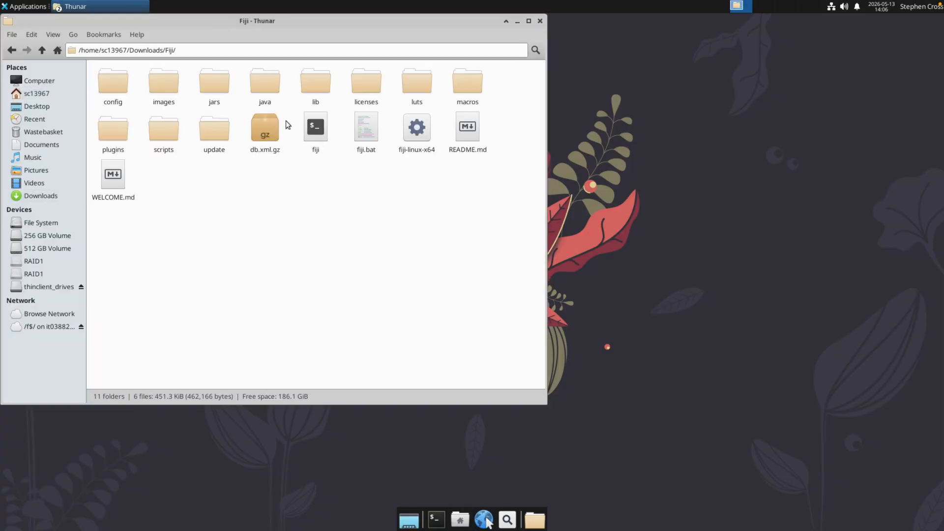
double_click(408, 122)
drag(375, 23, 541, 55)
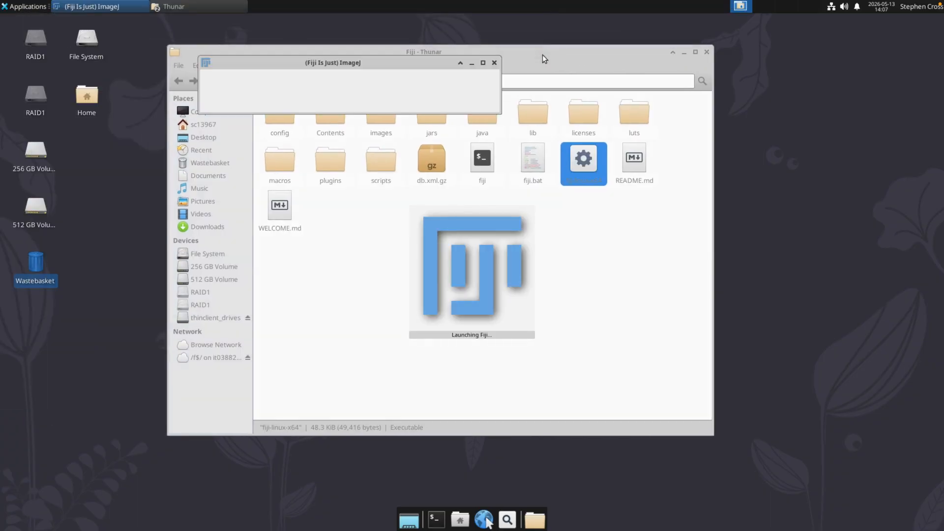
Step: Open the MIA plugin from the ModularImageAnalysis (MIA) plugins to check it, and close Fiji
click(350, 76)
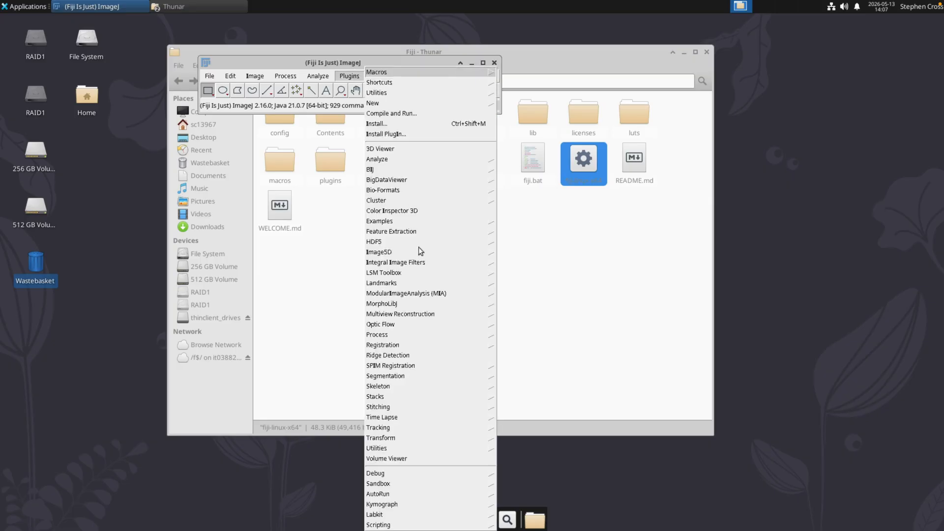
mouse_move(474, 291)
click(509, 292)
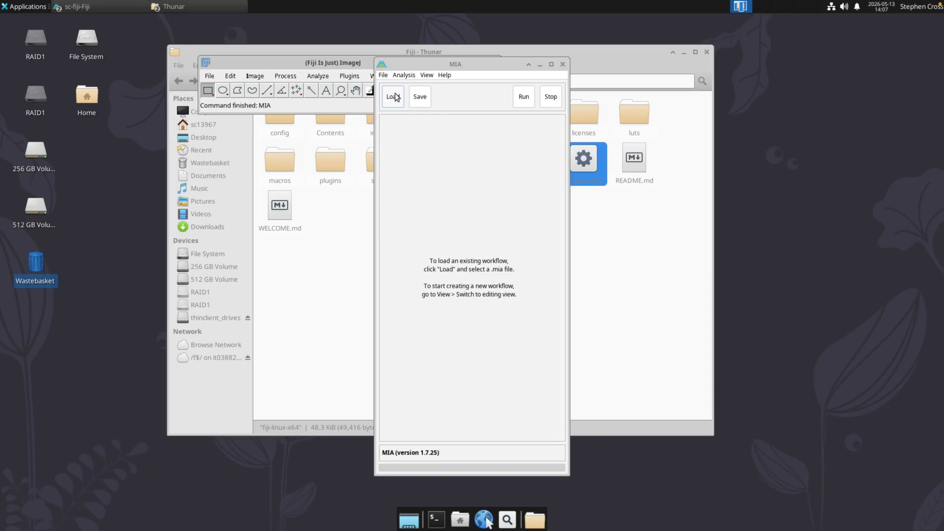
drag(464, 61, 484, 98)
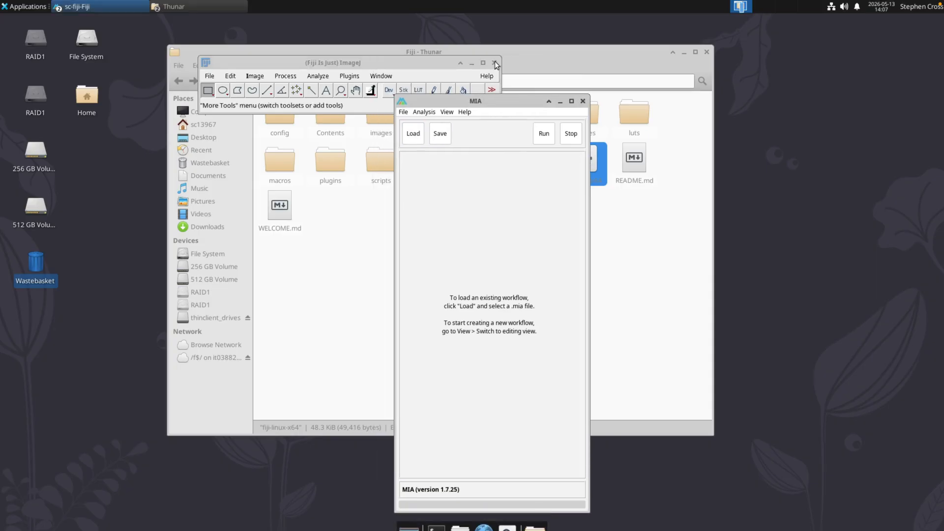
click(494, 63)
Step: Look through the installed application categories and launch System Monitor
click(33, 7)
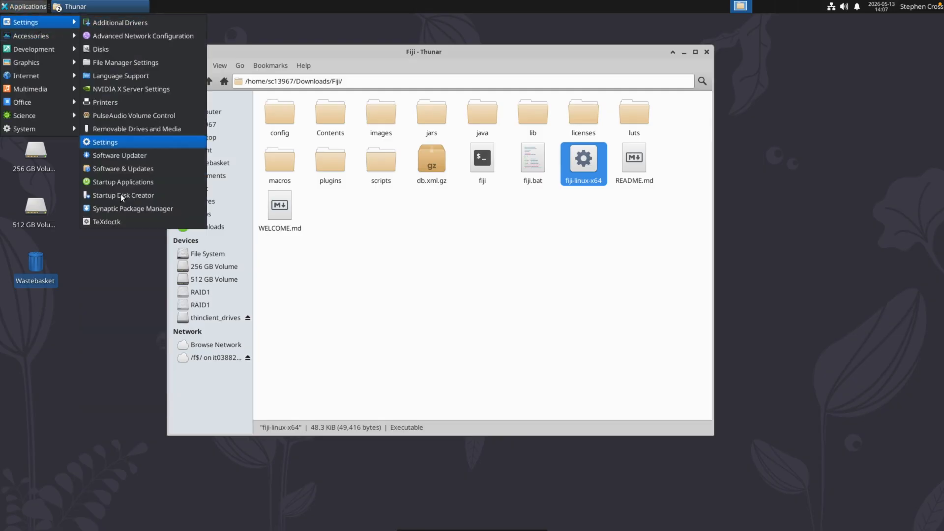
mouse_move(58, 37)
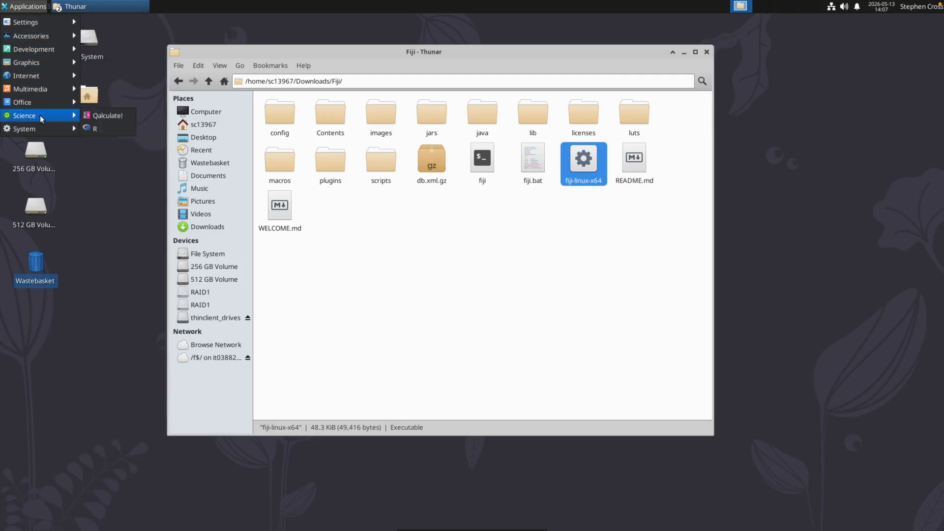
mouse_move(44, 124)
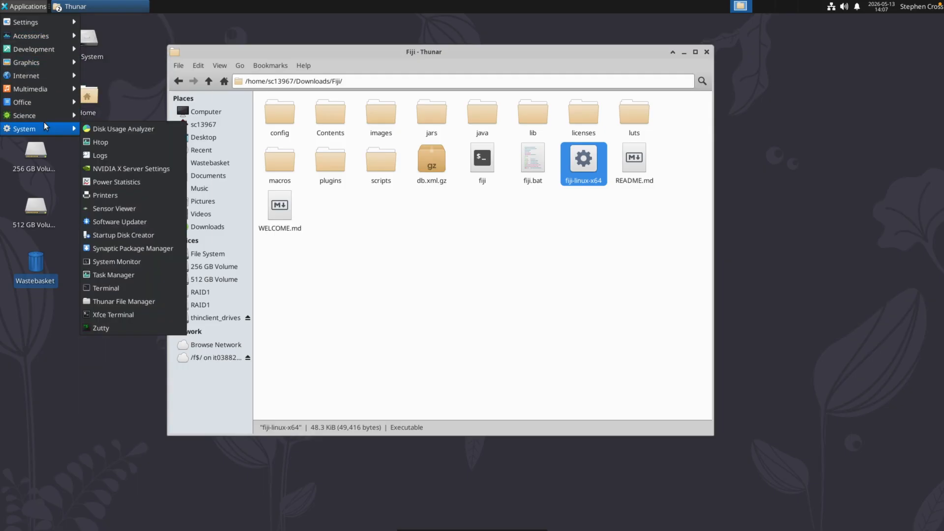
click(133, 266)
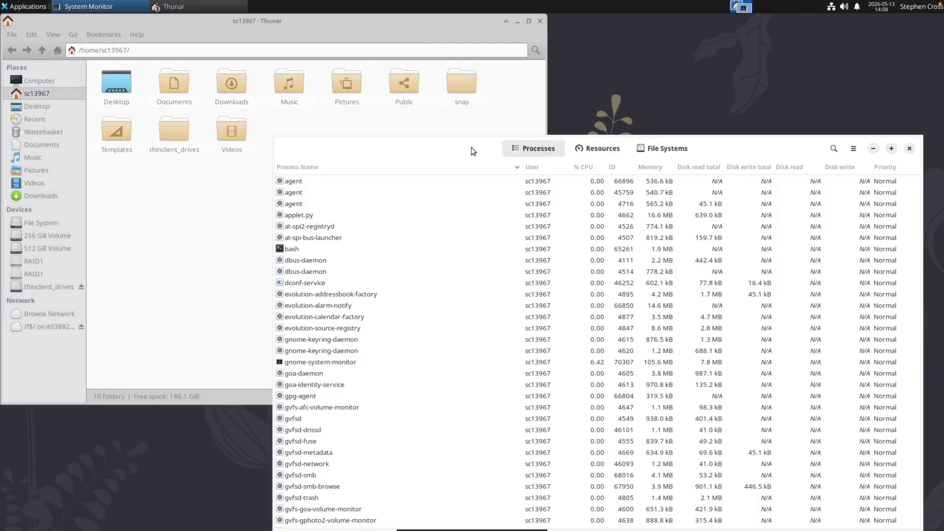
drag(471, 147, 381, 77)
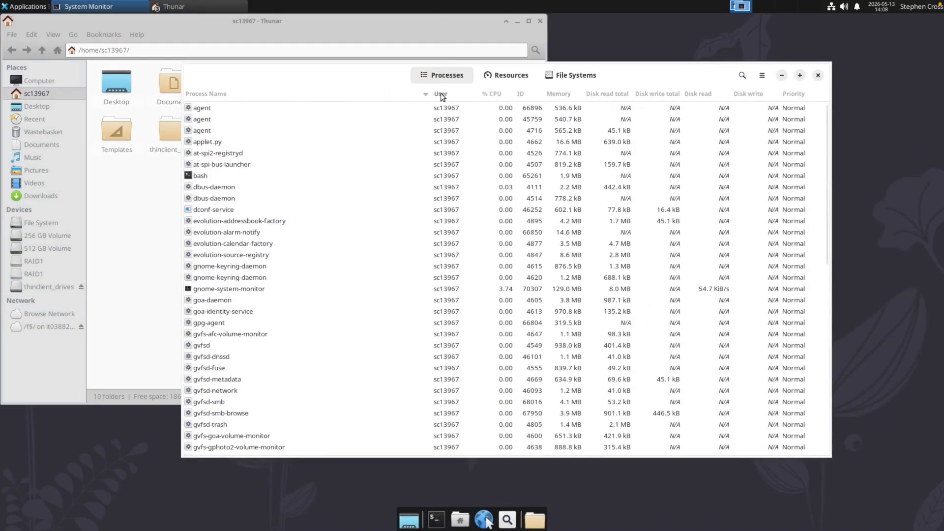
Step: Sort the processes by CPU usage, view the resource graphs, and close the open windows
click(491, 94)
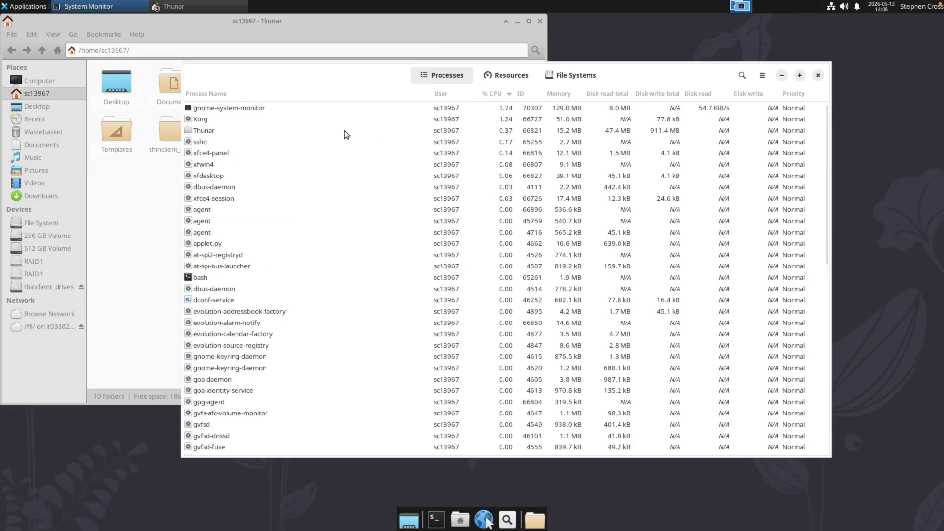
click(235, 109)
click(511, 76)
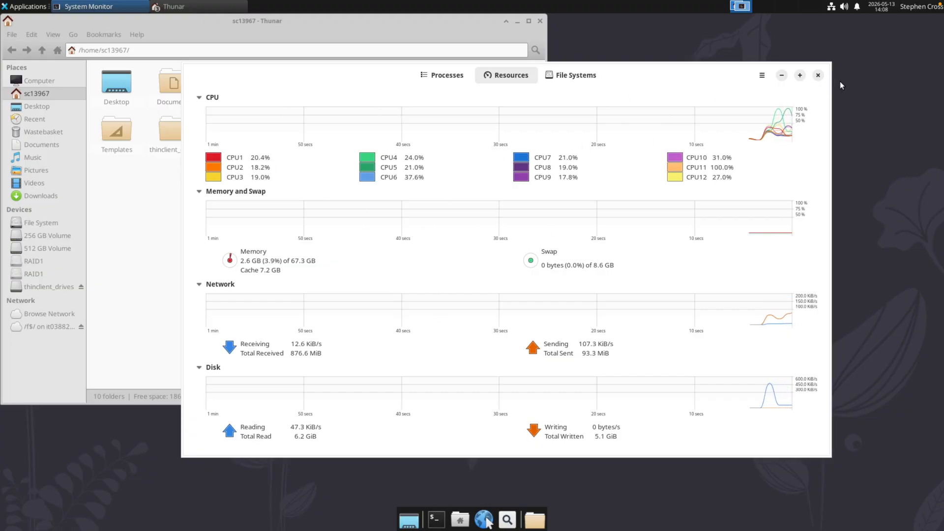
click(817, 76)
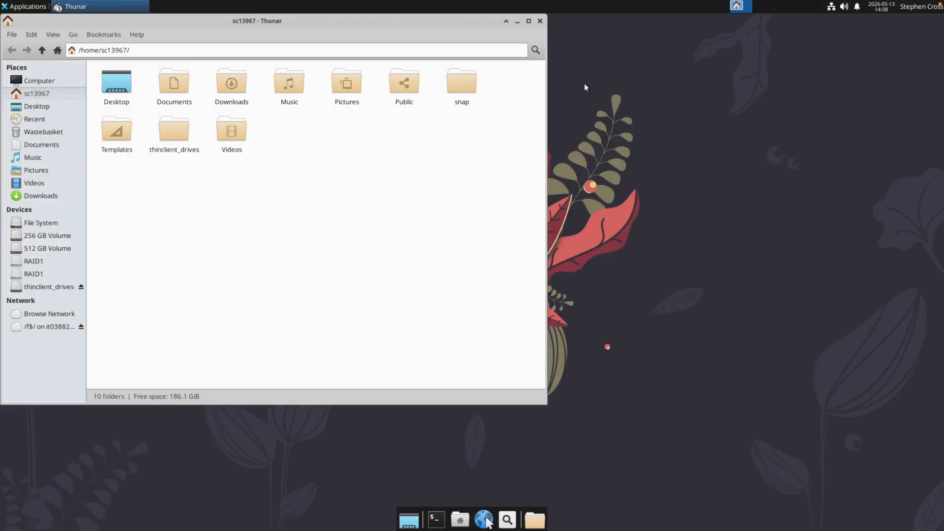
click(540, 21)
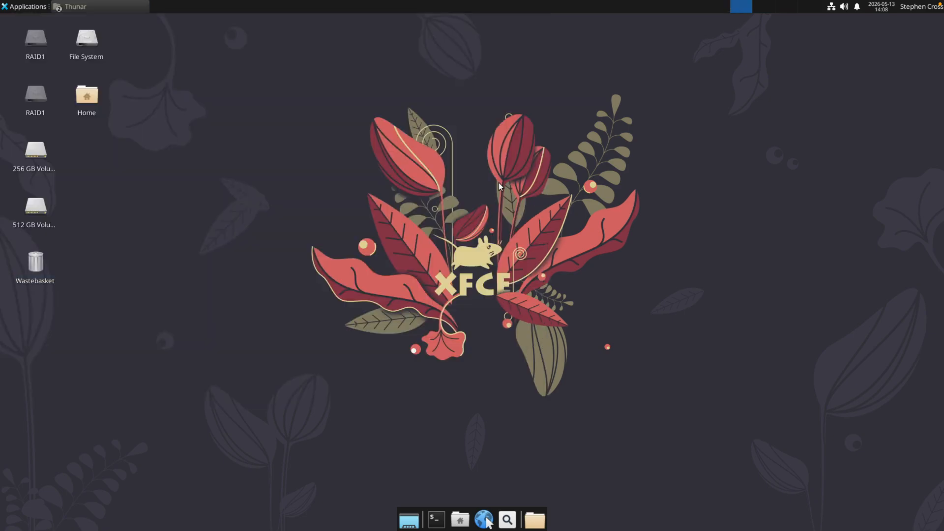
Step: Open the home folder and mount the first RAID1 drive, authenticating with the account password
click(460, 518)
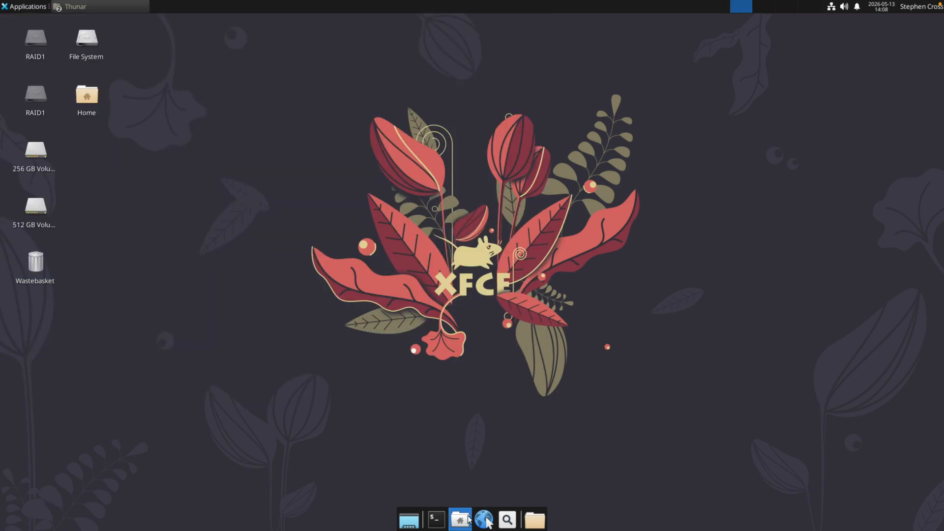
drag(225, 19, 380, 88)
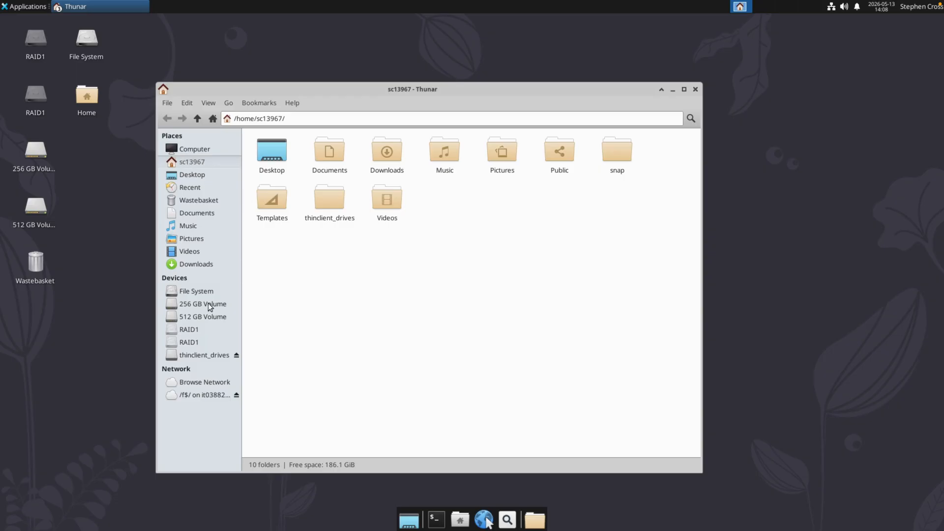
click(196, 329)
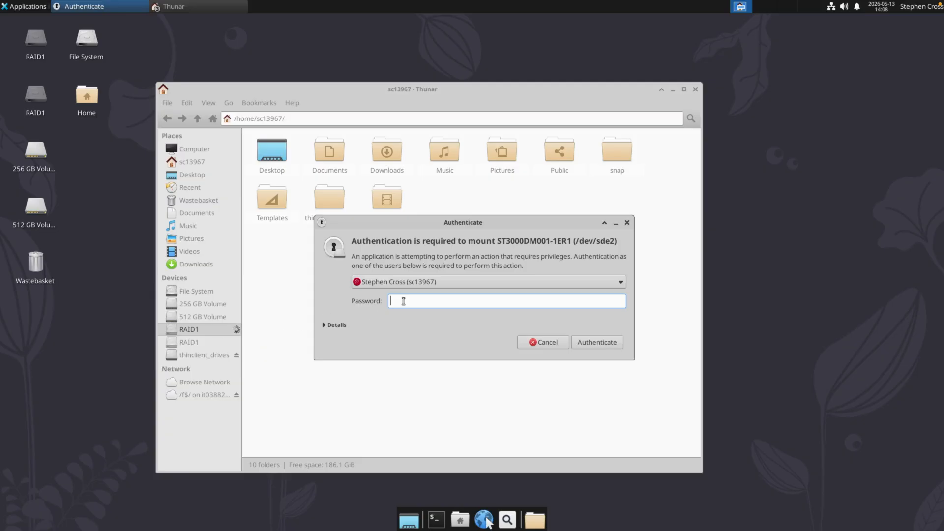
text(*********)
key(Return)
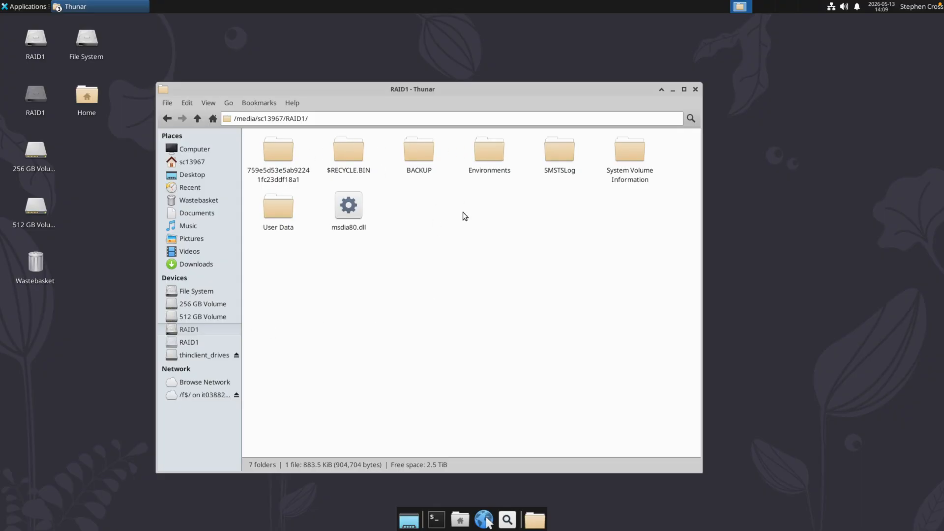
Step: Look inside the Environments and User Data folders on the RAID1 drive and close the file manager
double_click(490, 150)
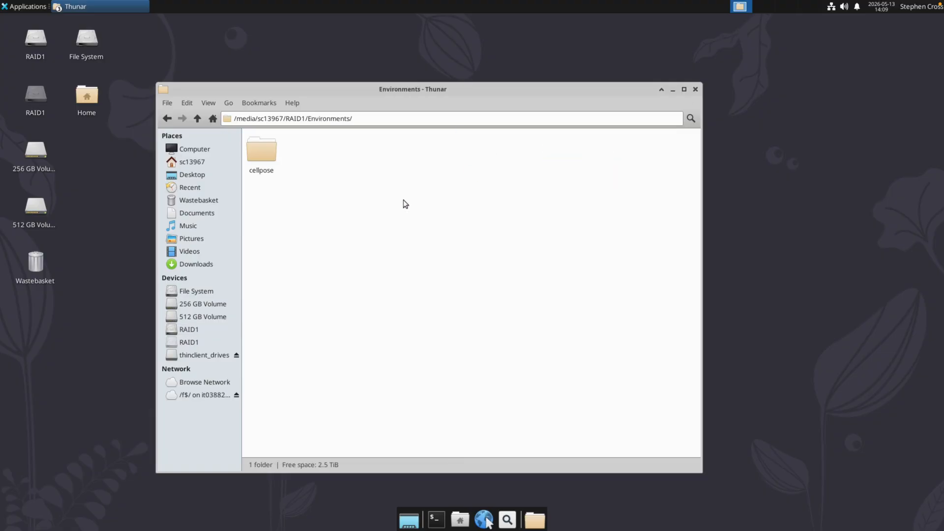
click(197, 119)
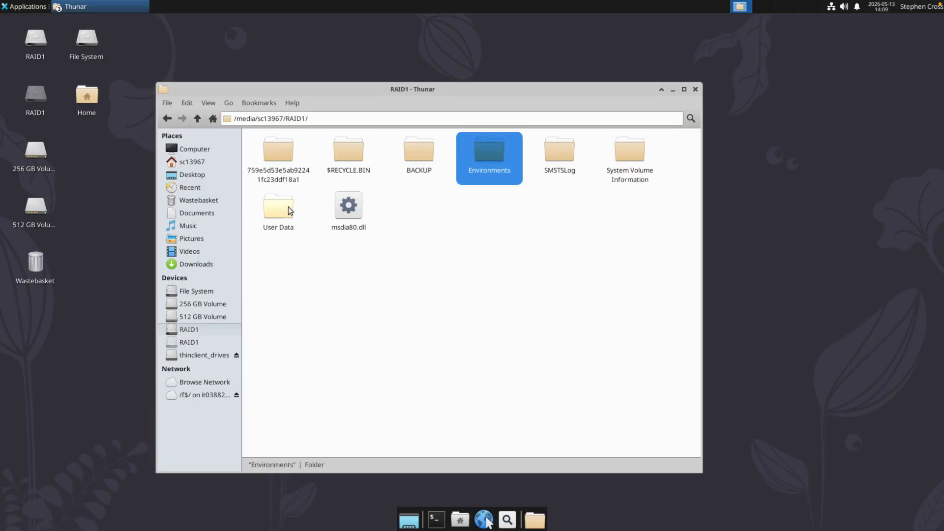
click(426, 238)
double_click(263, 199)
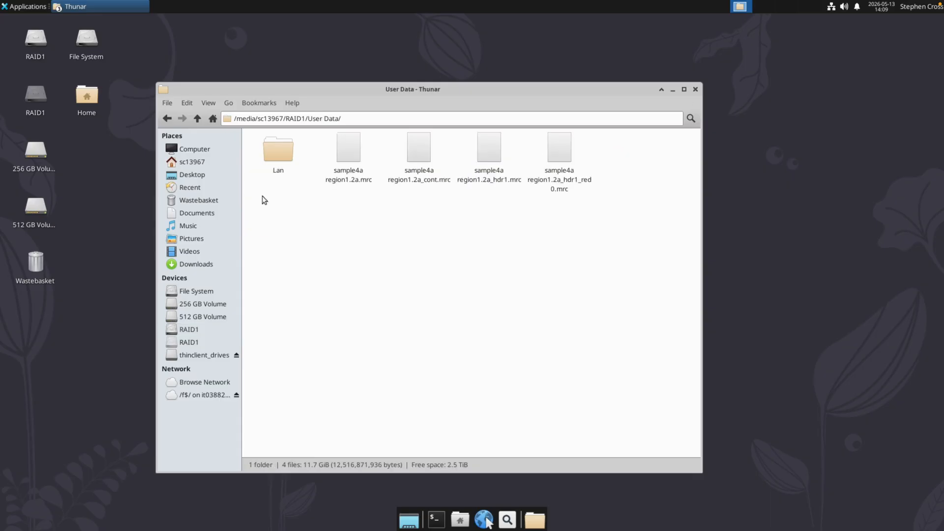
click(197, 119)
click(459, 233)
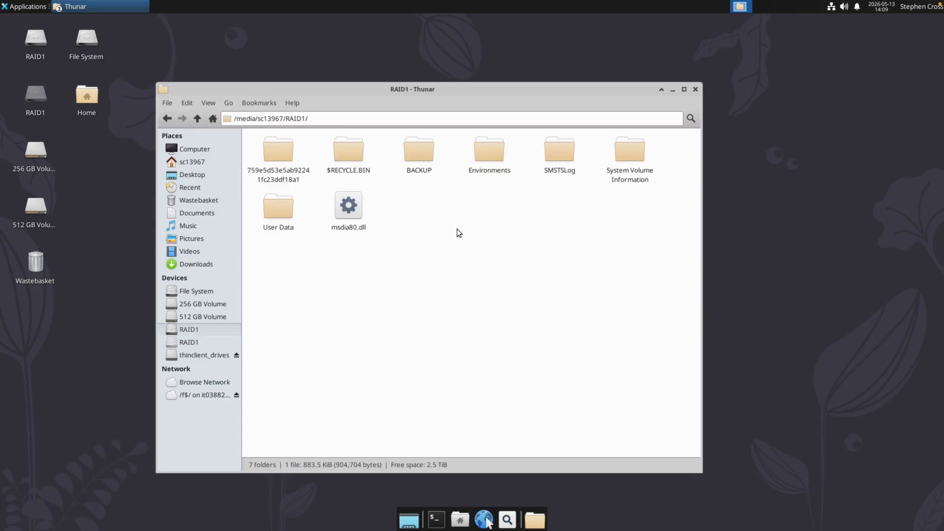
click(695, 89)
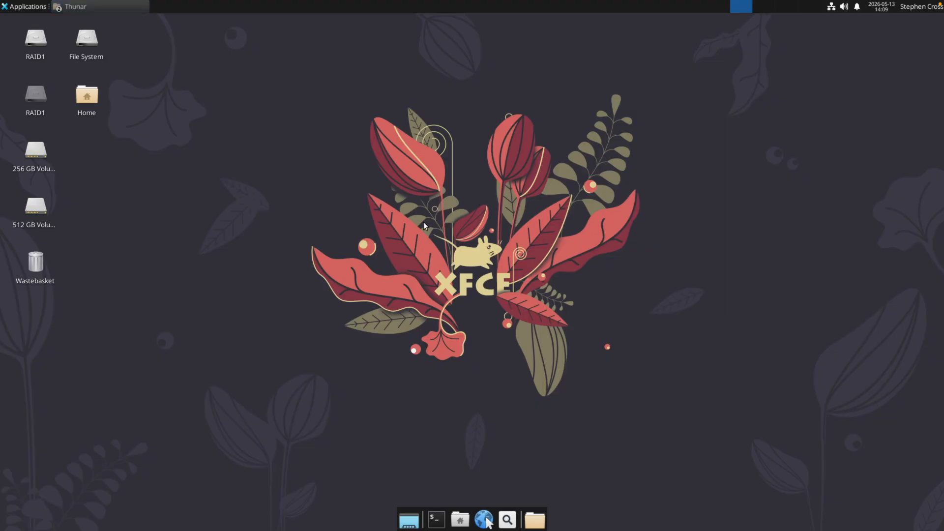
Step: Log out of the remote Linux desktop session and return to the Mac desktop
click(913, 7)
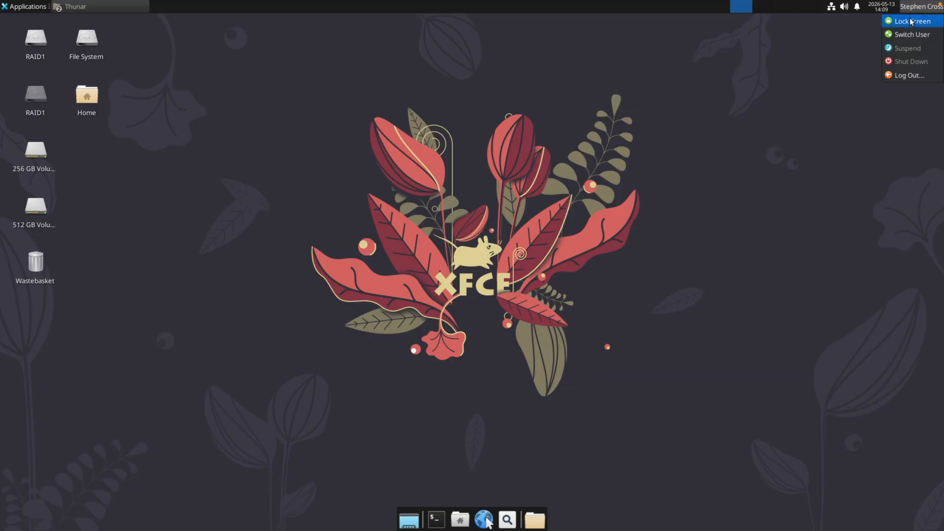
click(903, 77)
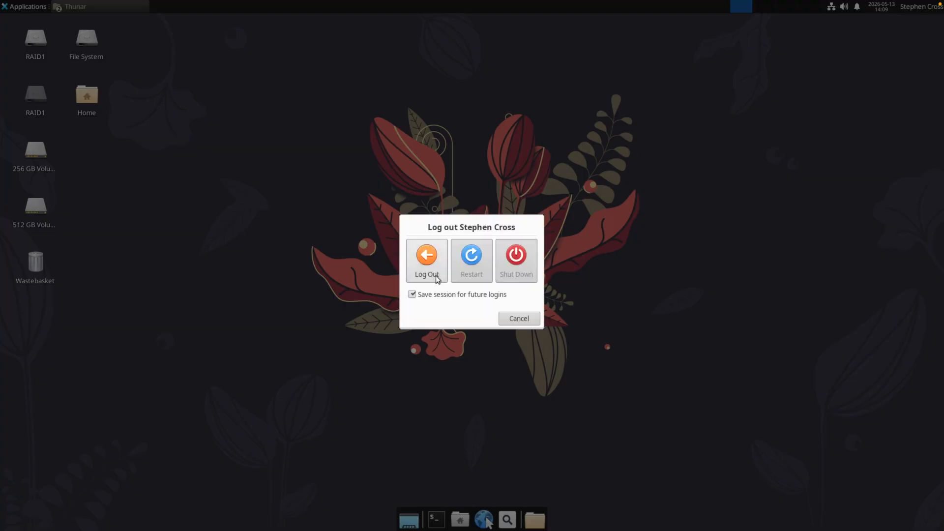
click(435, 266)
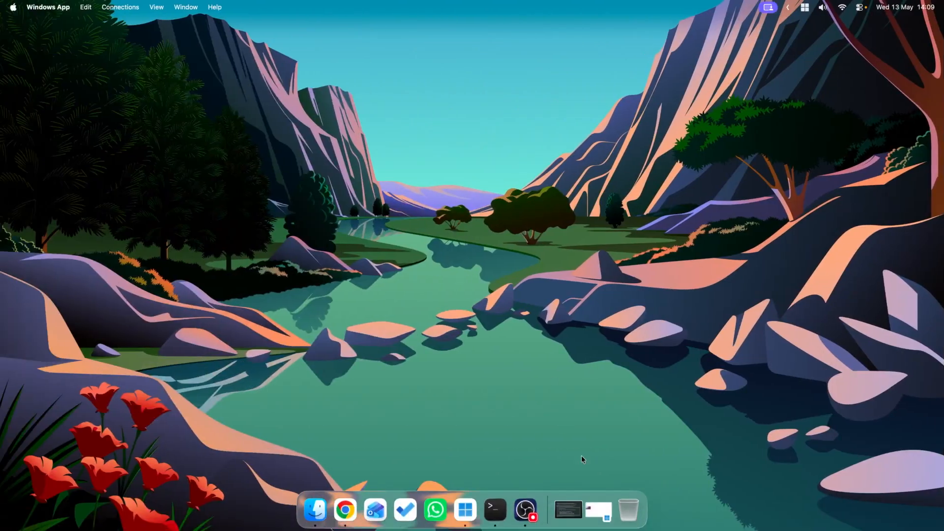
Step: Restore the minimised SSH terminal window, close it and terminate its session, and switch to the Image analysis workstations page in Chrome
click(567, 509)
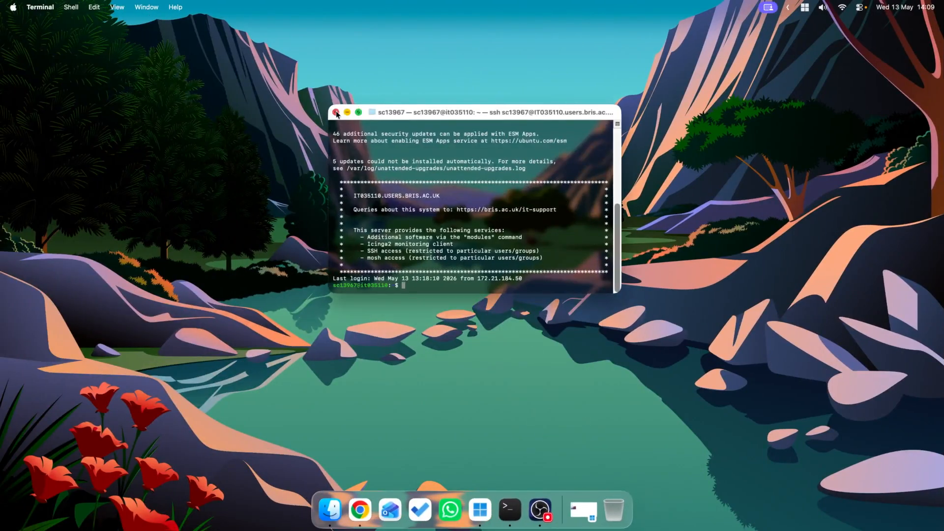
click(336, 113)
click(494, 239)
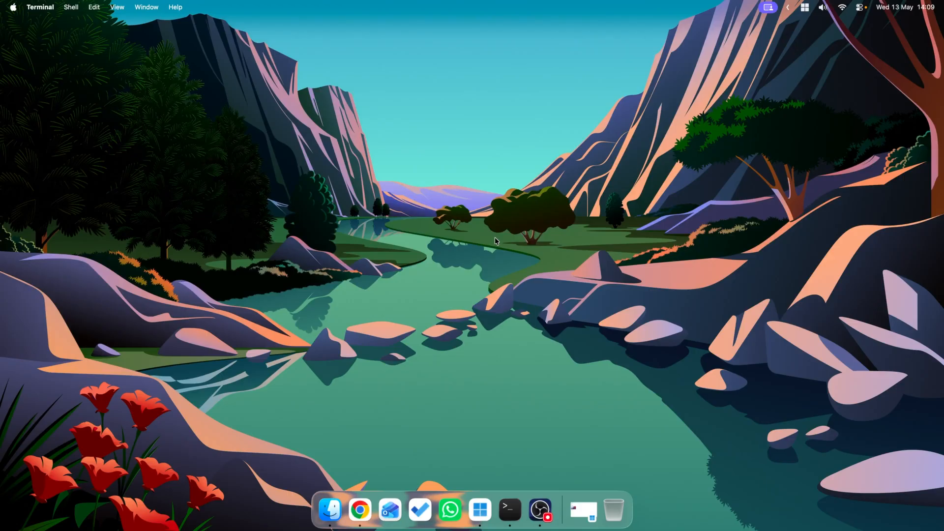
key(ctrl+Right)
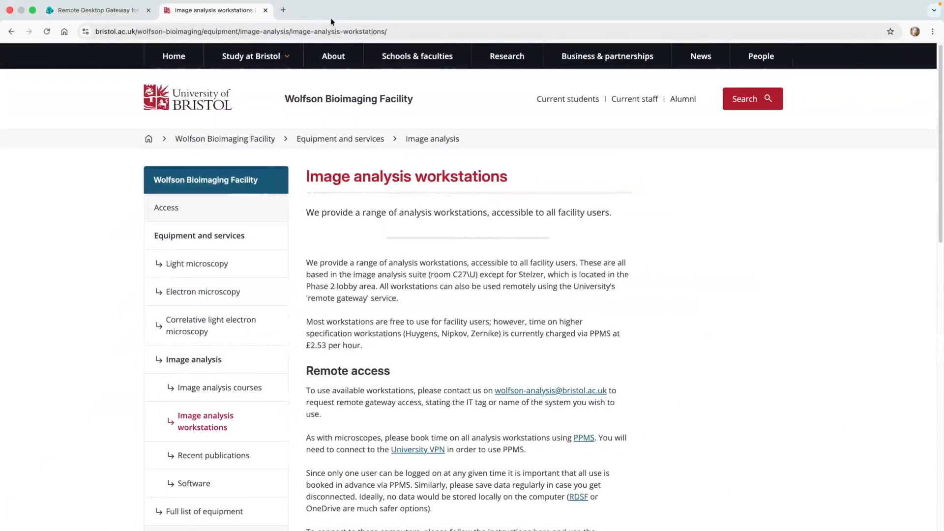